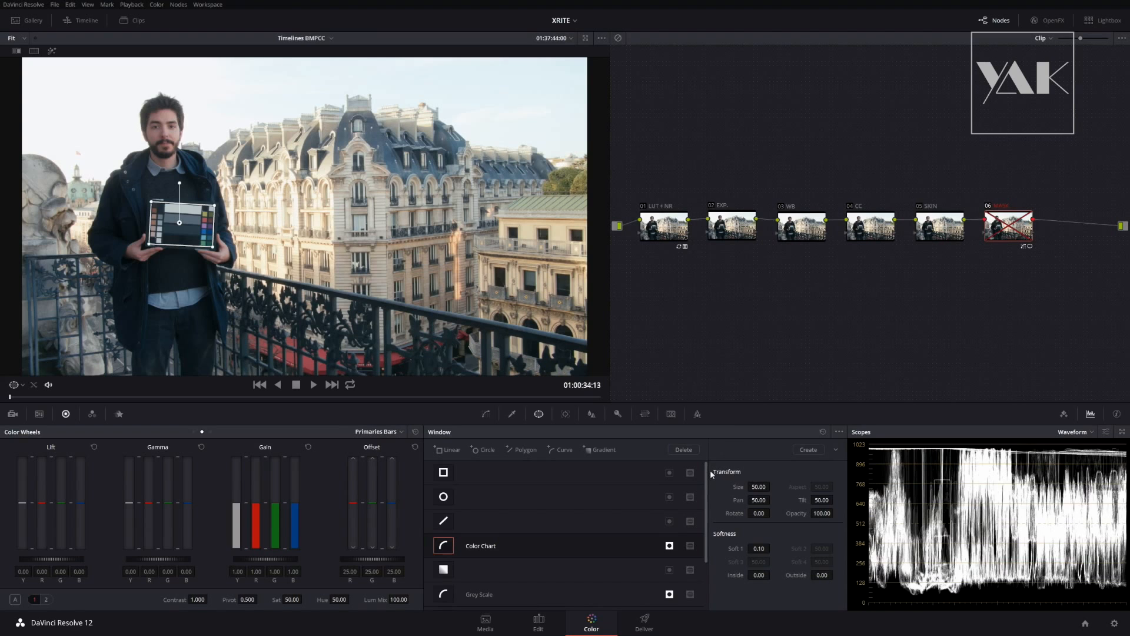
Enable the MASK node and switch its active window from Color Chart to WB.
scroll(708, 475, down, 3)
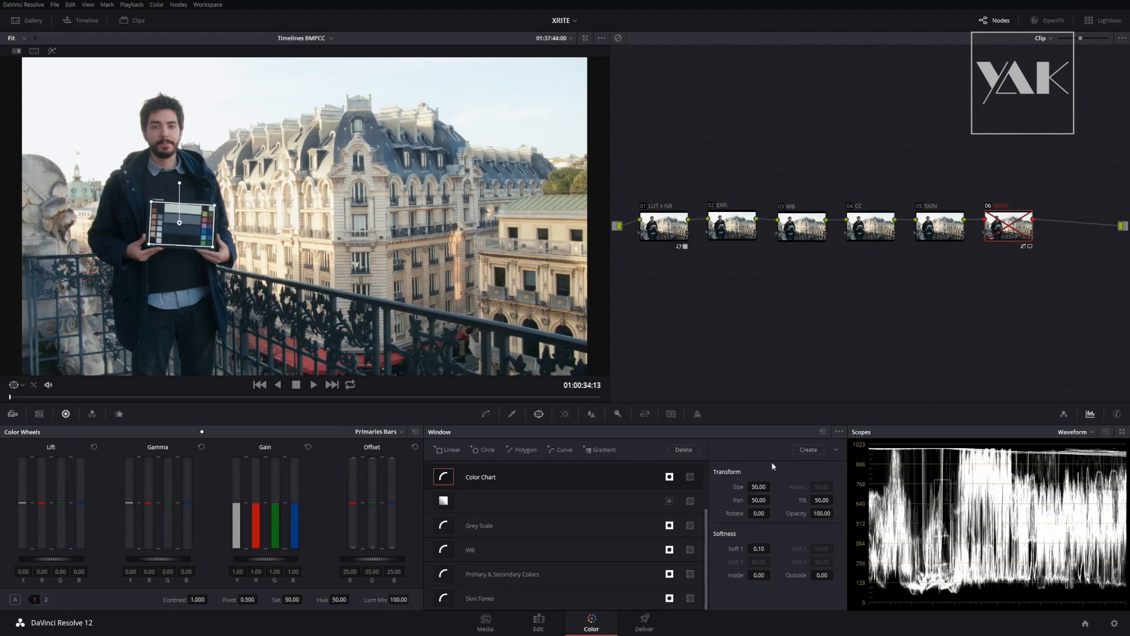
click(990, 206)
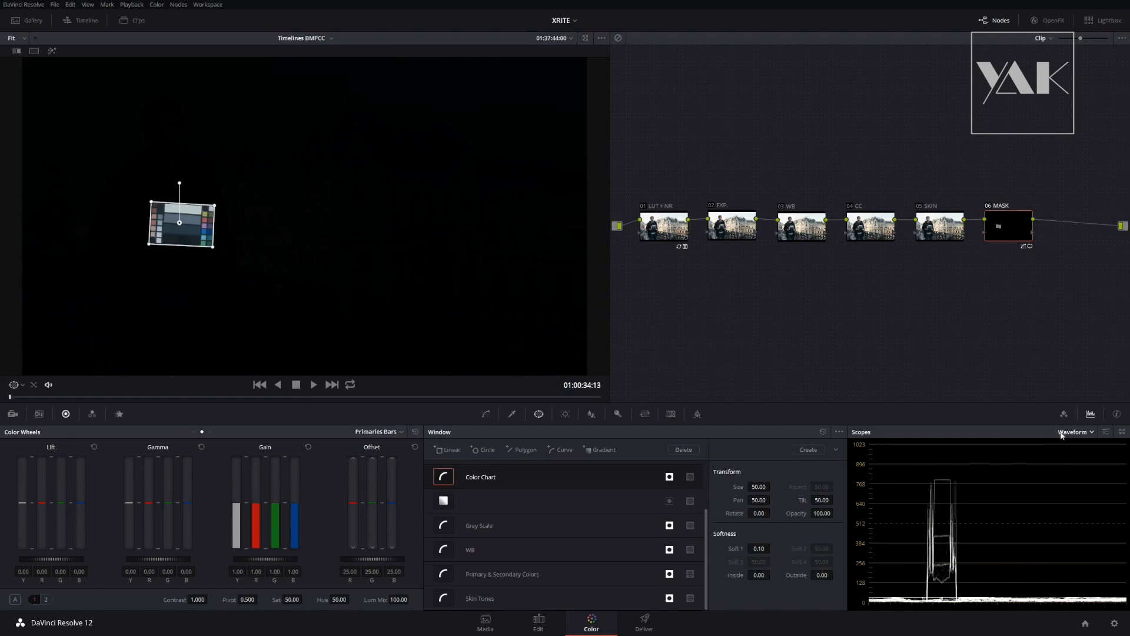
click(444, 551)
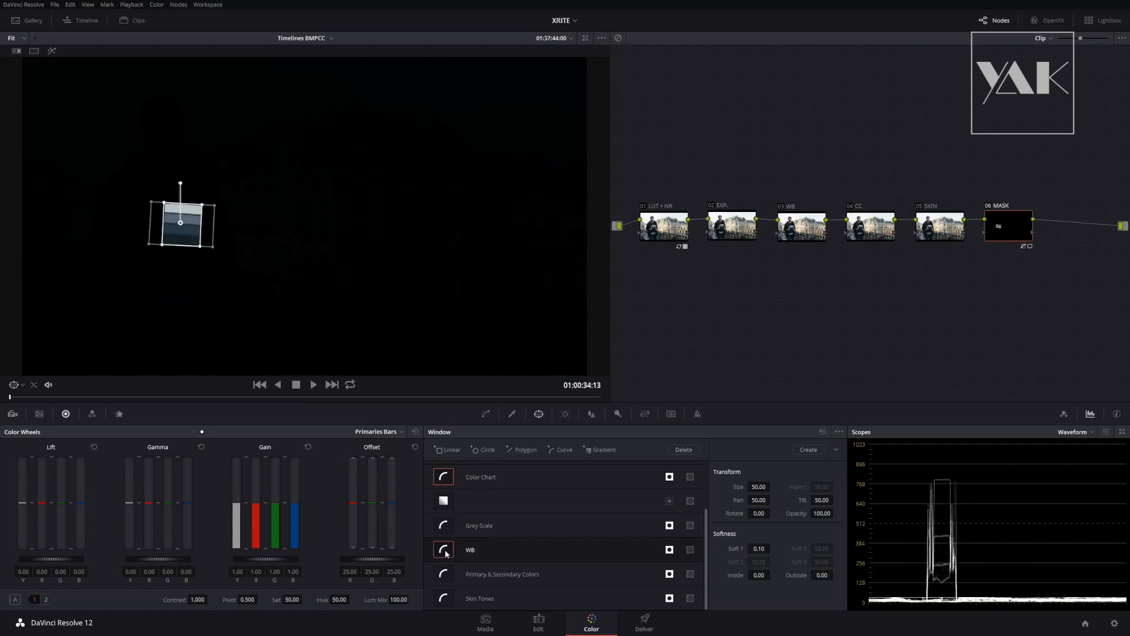
click(449, 480)
On the EXP. node, set the contrast to 1.300 and the pivot to 0.220.
scroll(252, 220, up, 6)
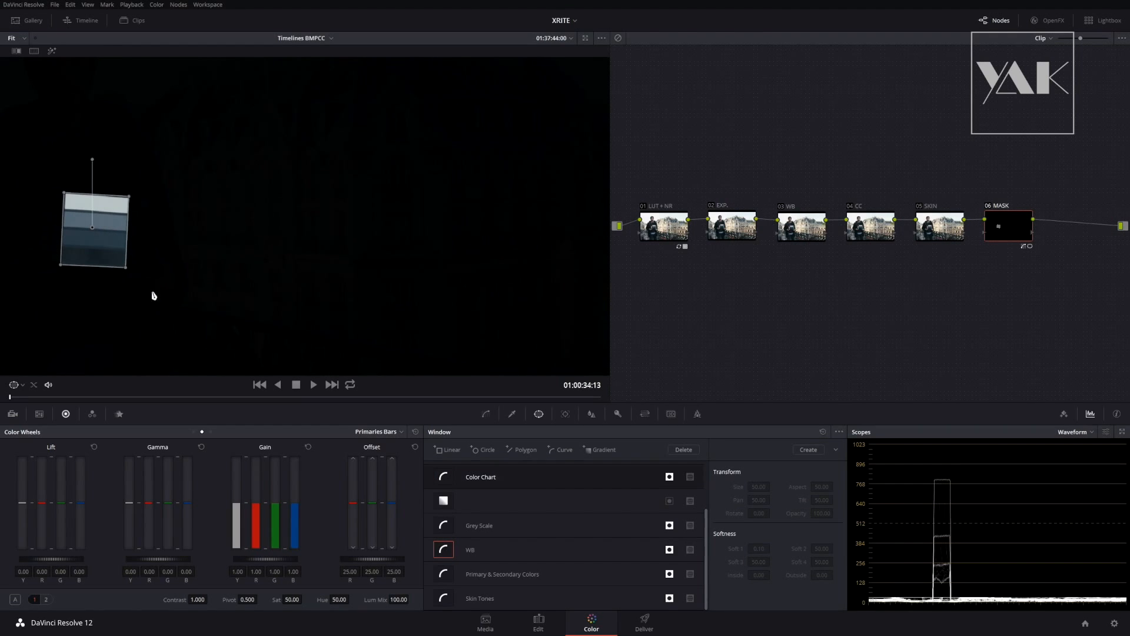
drag(268, 243, 432, 214)
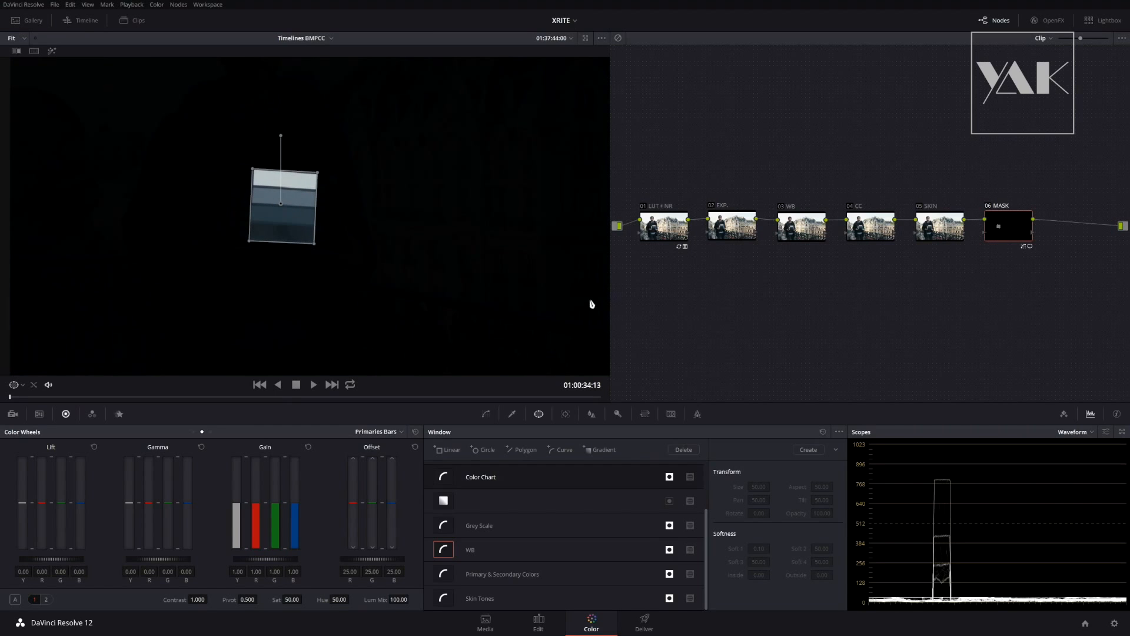
click(731, 227)
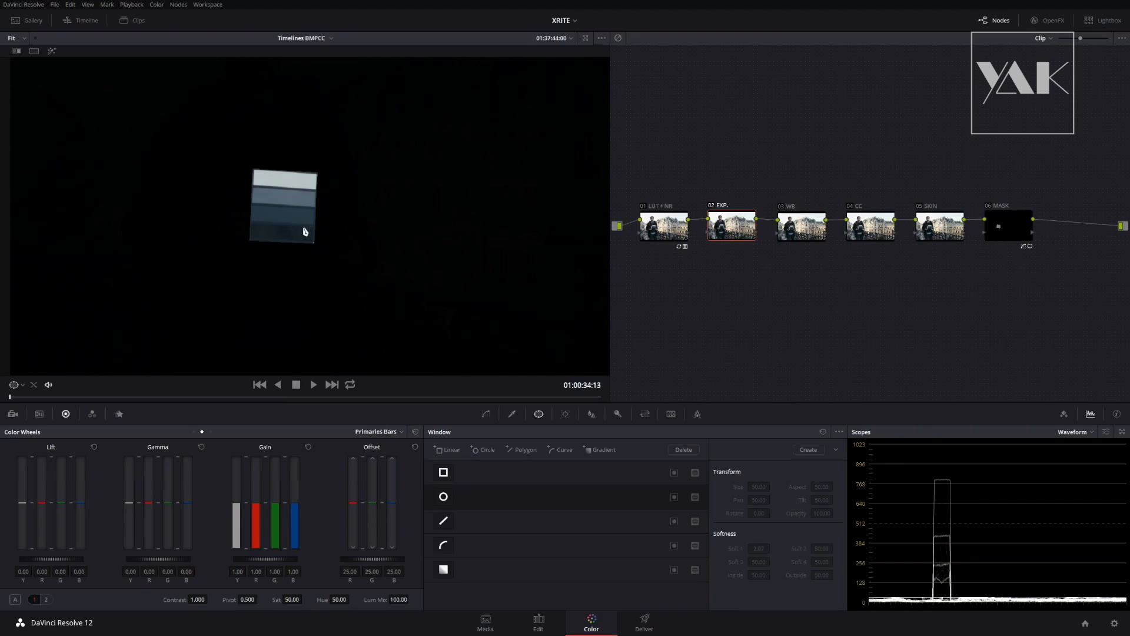
scroll(331, 222, up, 2)
scroll(331, 231, up, 2)
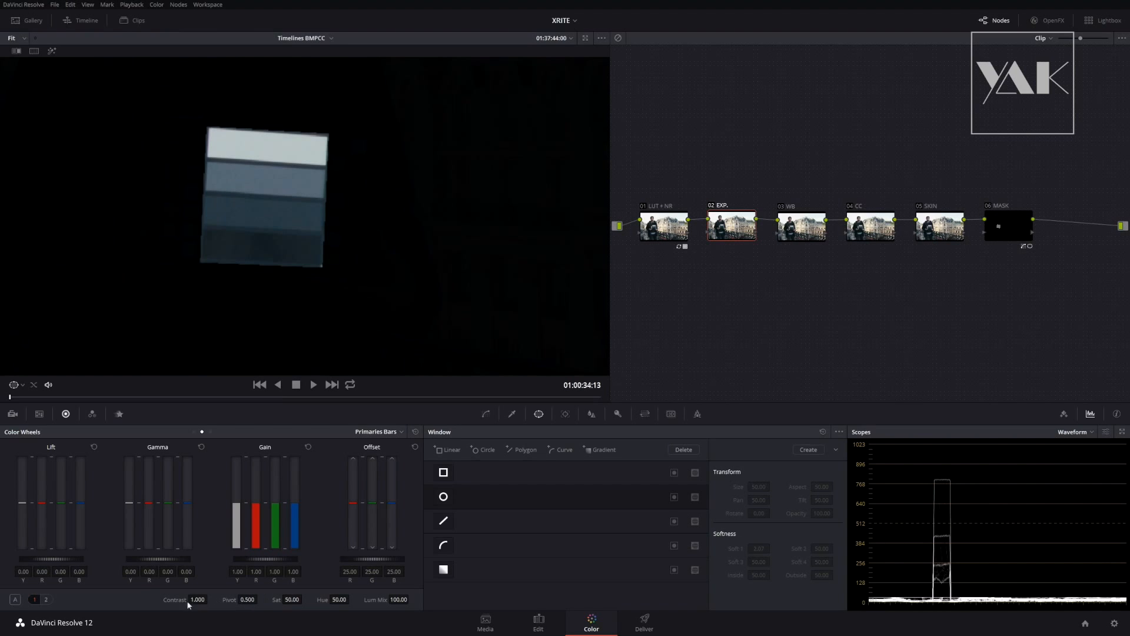
drag(206, 599, 253, 599)
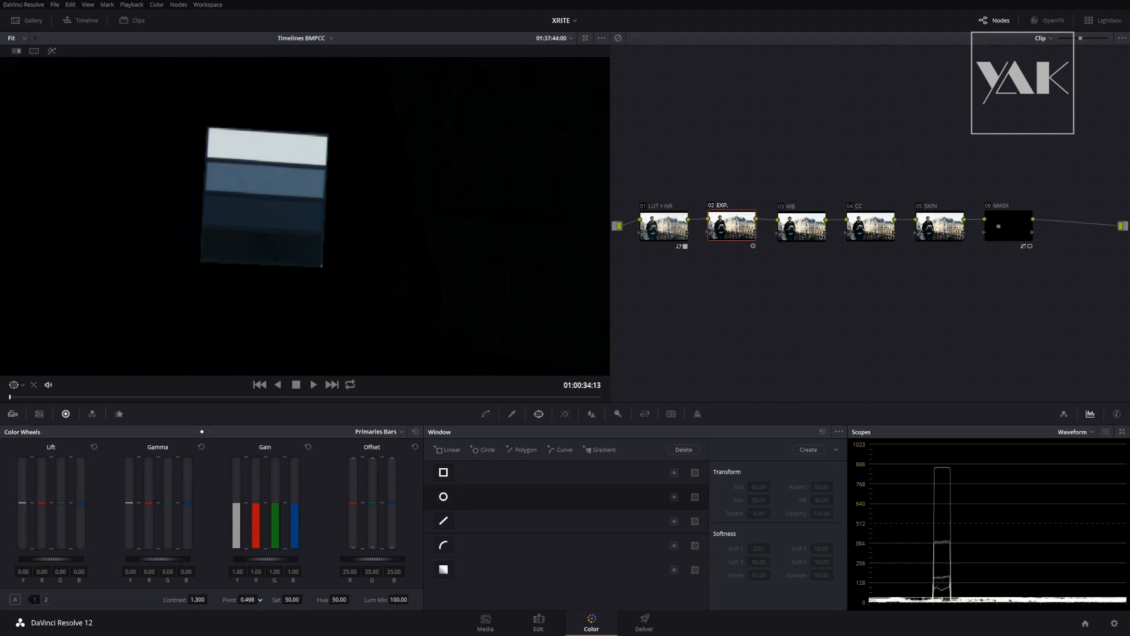
drag(247, 600, 198, 599)
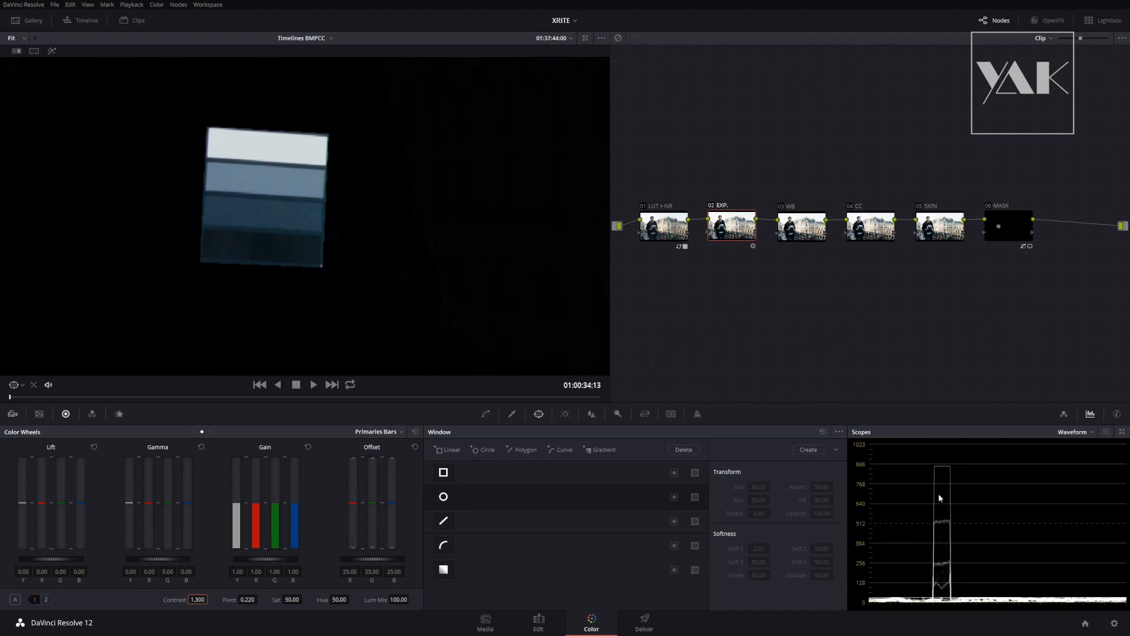
Fit the image to the viewer and toggle the MASK node to check the exposure correction on the full frame.
right_click(458, 257)
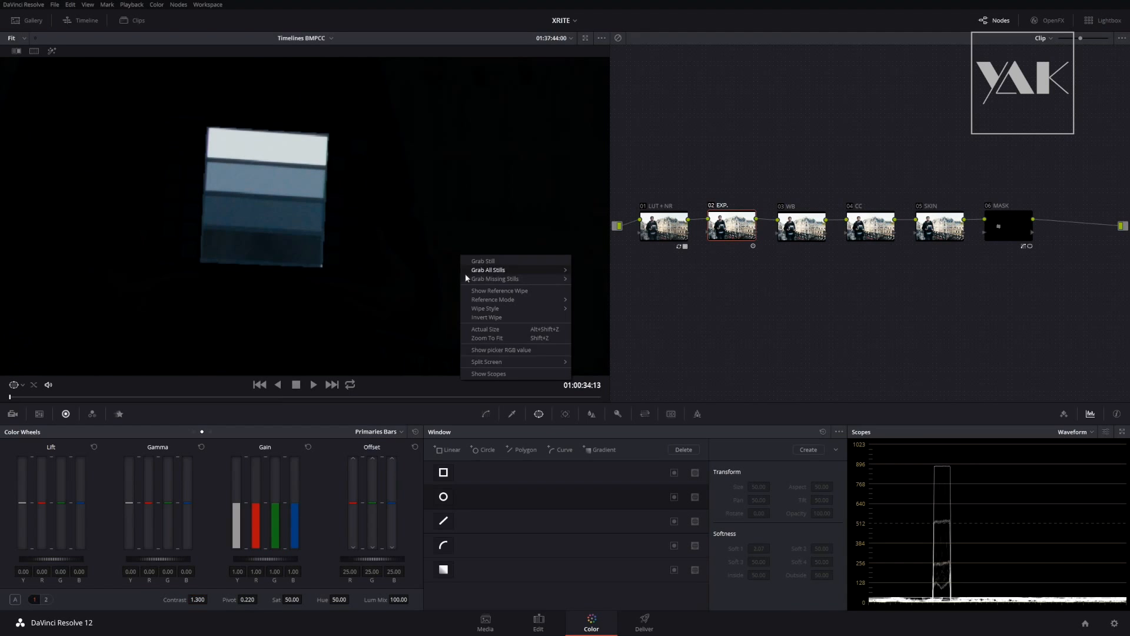
click(532, 338)
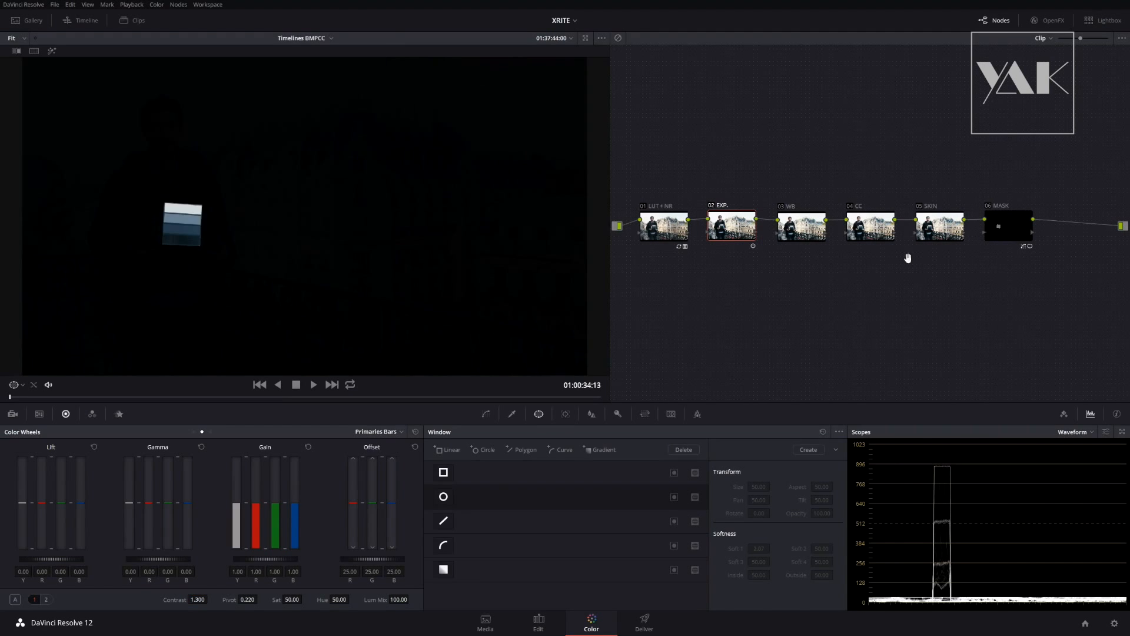
click(987, 206)
click(987, 206)
click(987, 205)
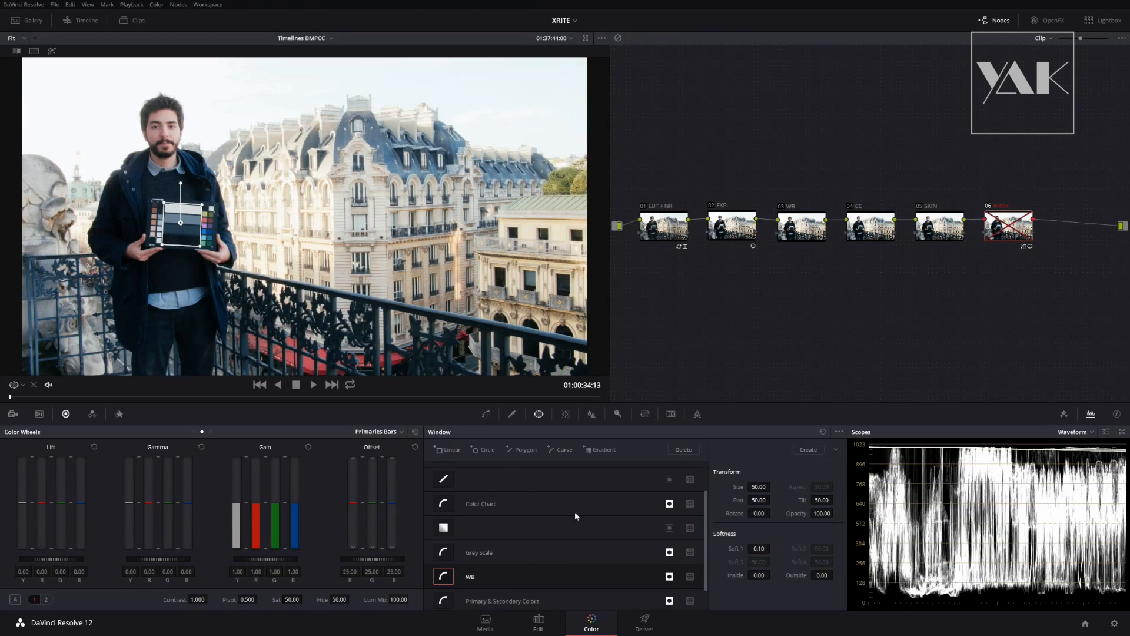
click(989, 206)
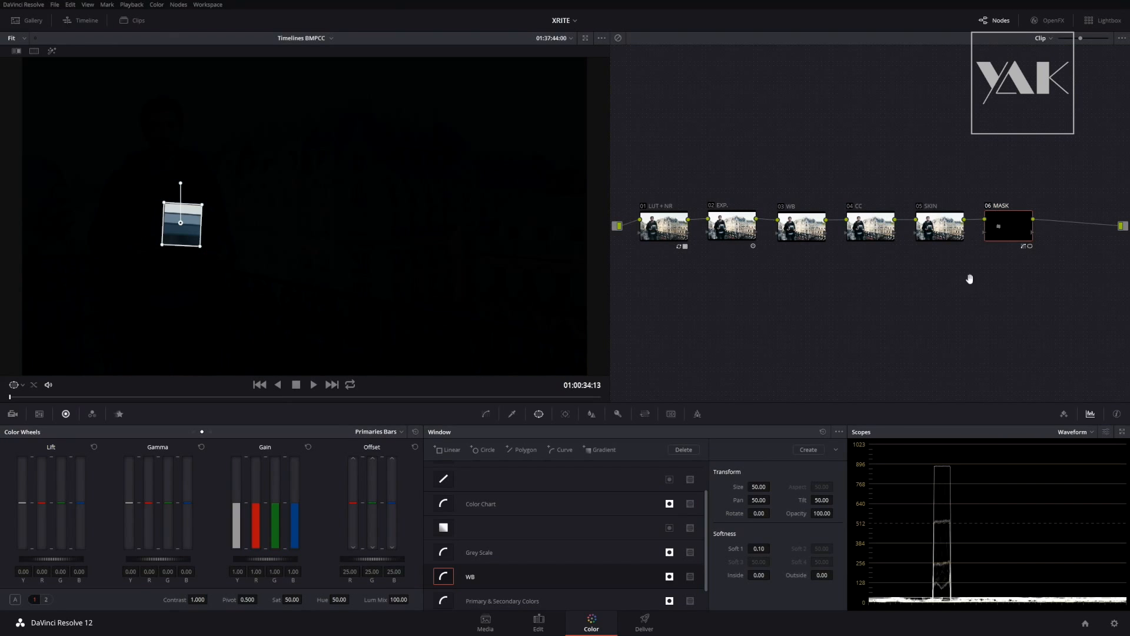
Switch the scope to Vectorscope and show the primaries wheels for the WB node.
click(1079, 439)
click(1098, 467)
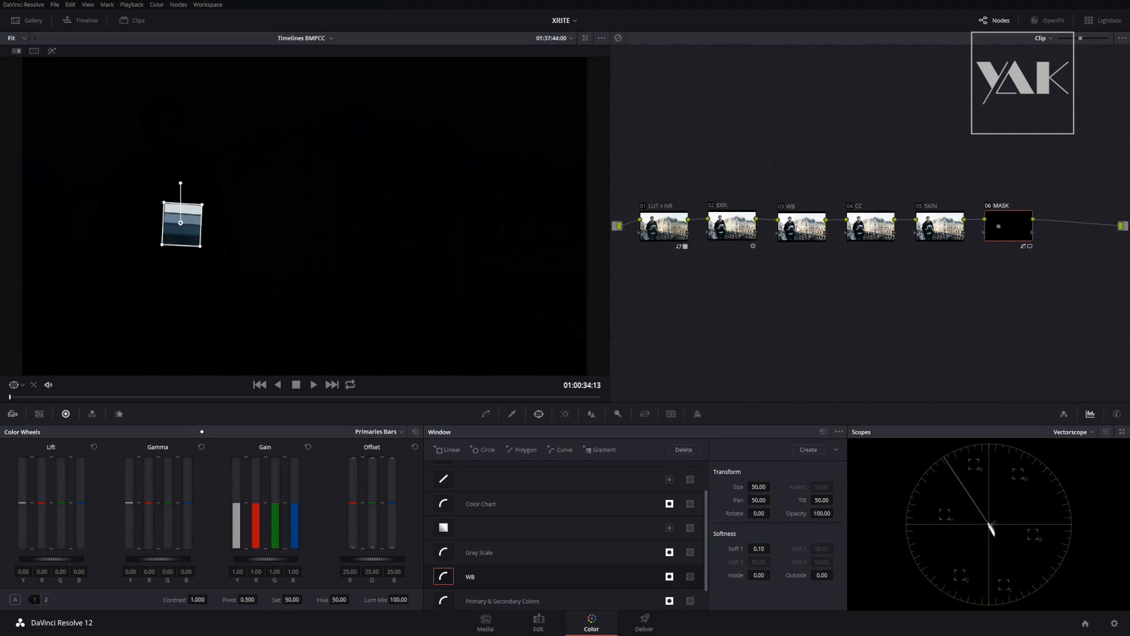
click(798, 227)
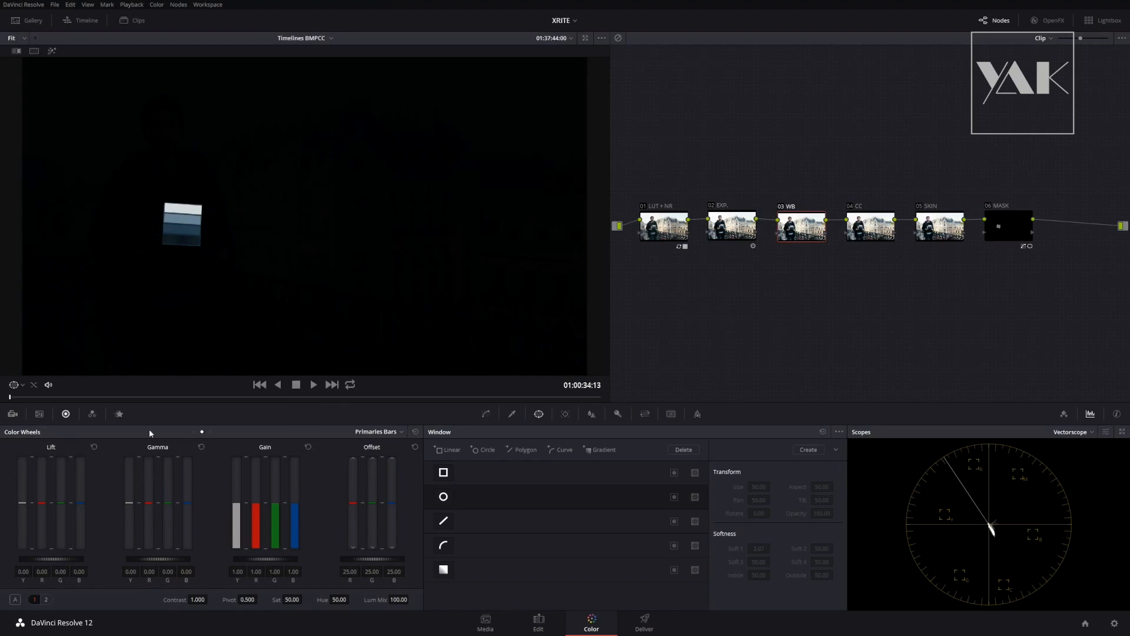
click(194, 432)
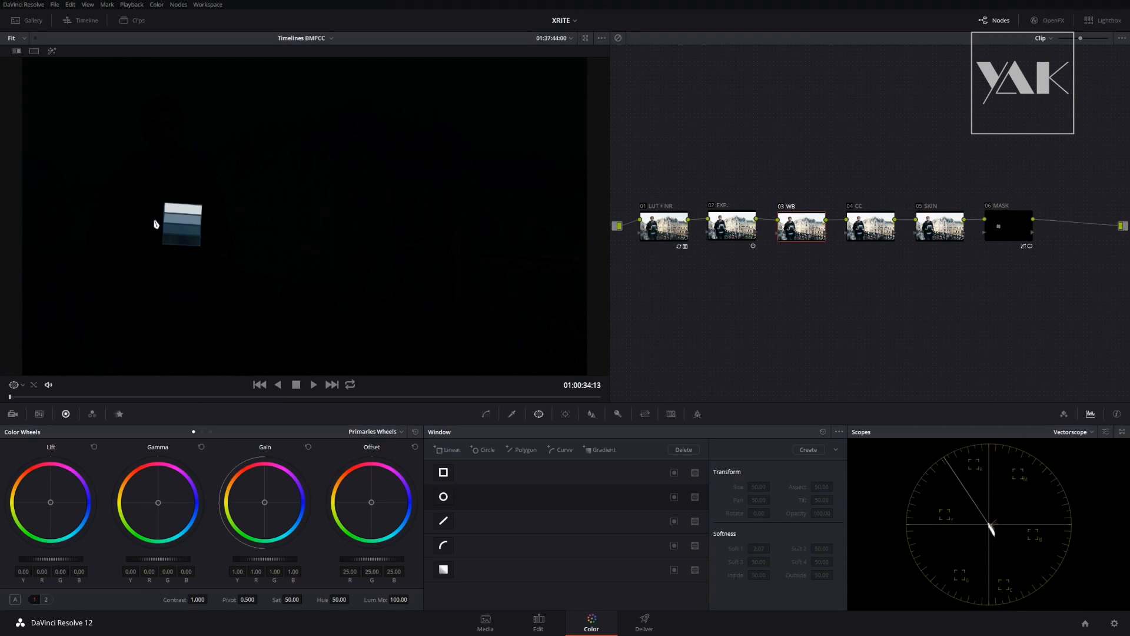
Neutralise the grey patches with the RGB wheels: gamma 0.07, -0.01, -0.05; lift -0.02, 0.00, 0.01; gain 0.98, 1.01, 1.01.
scroll(153, 262, up, 4)
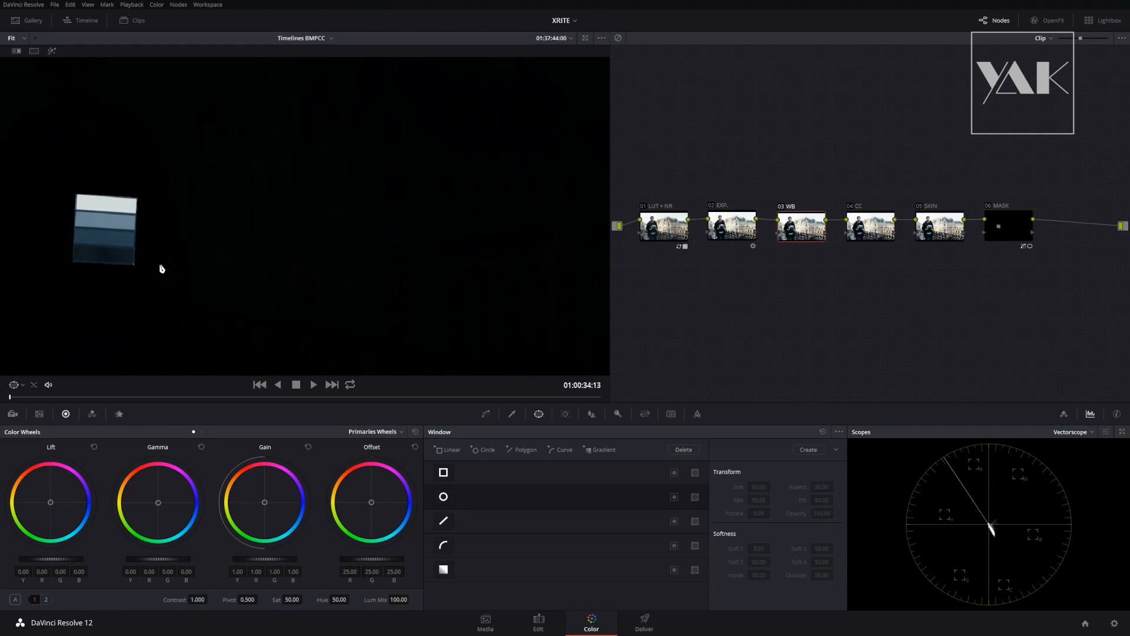
drag(214, 253, 323, 235)
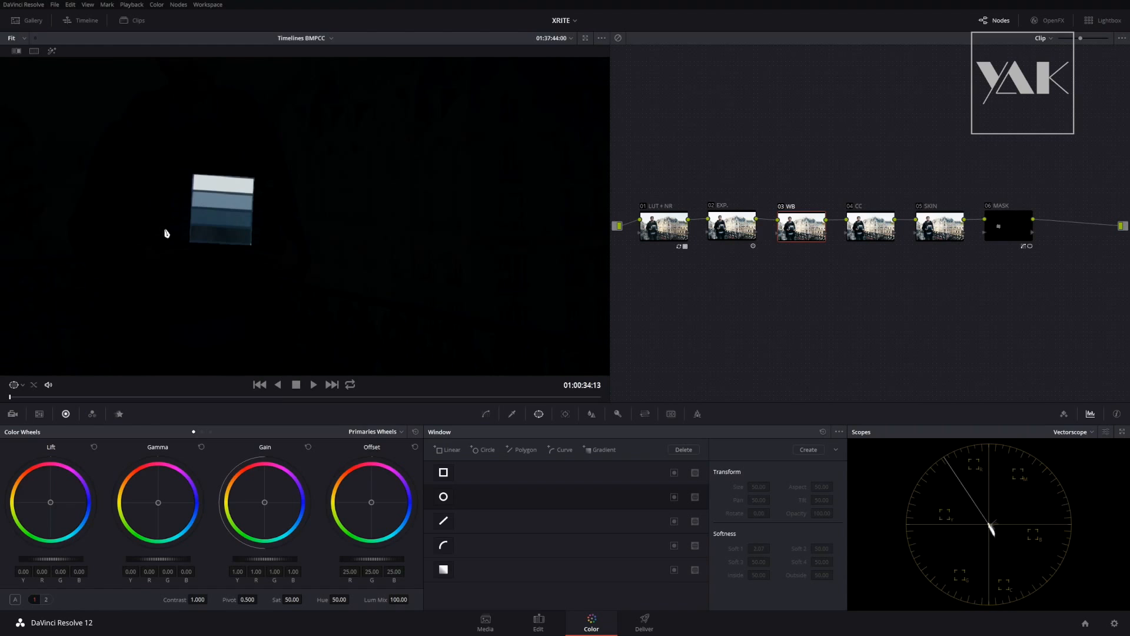
scroll(312, 196, up, 3)
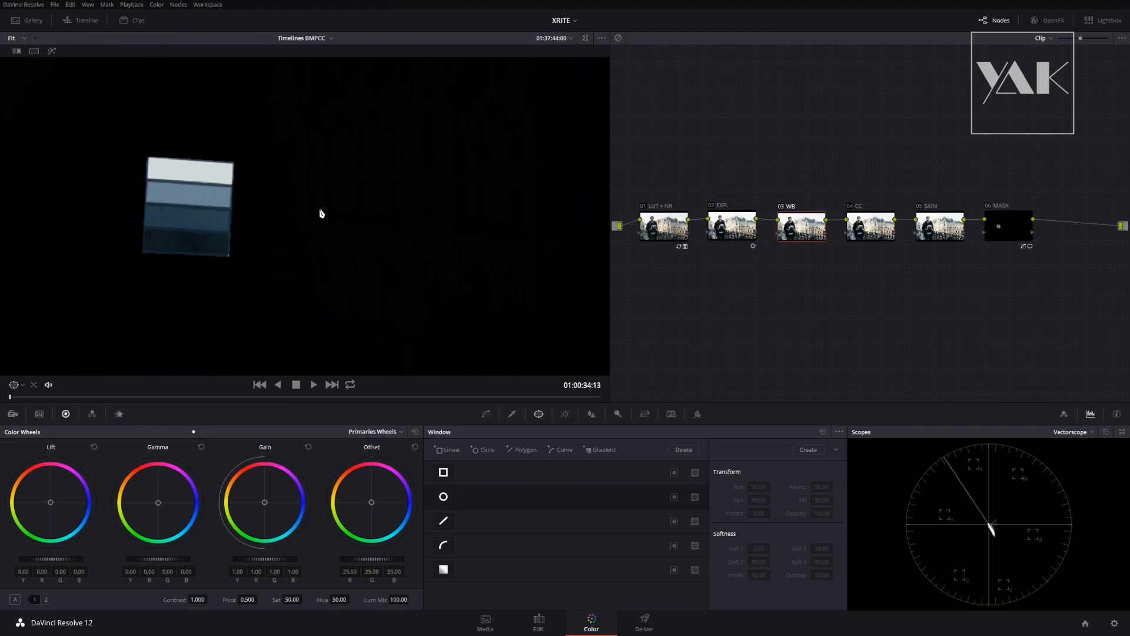
drag(158, 504, 92, 408)
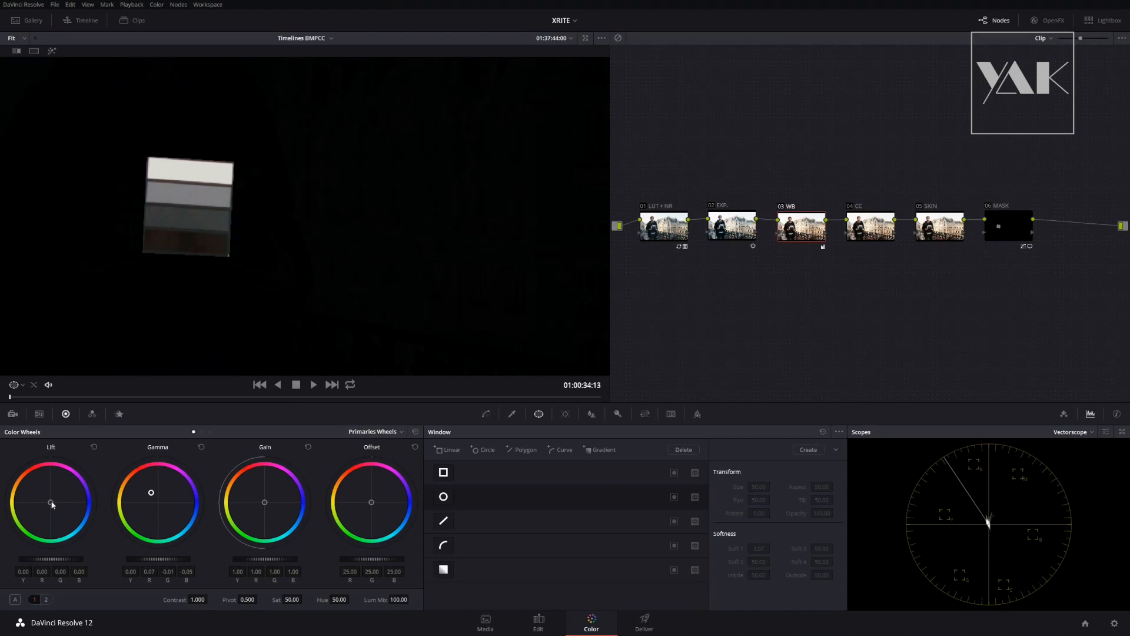
drag(52, 504, 60, 517)
drag(265, 504, 270, 516)
Turn on the picker RGB value display and change the viewer's on-screen control from the window overlay to the colour picker.
right_click(308, 270)
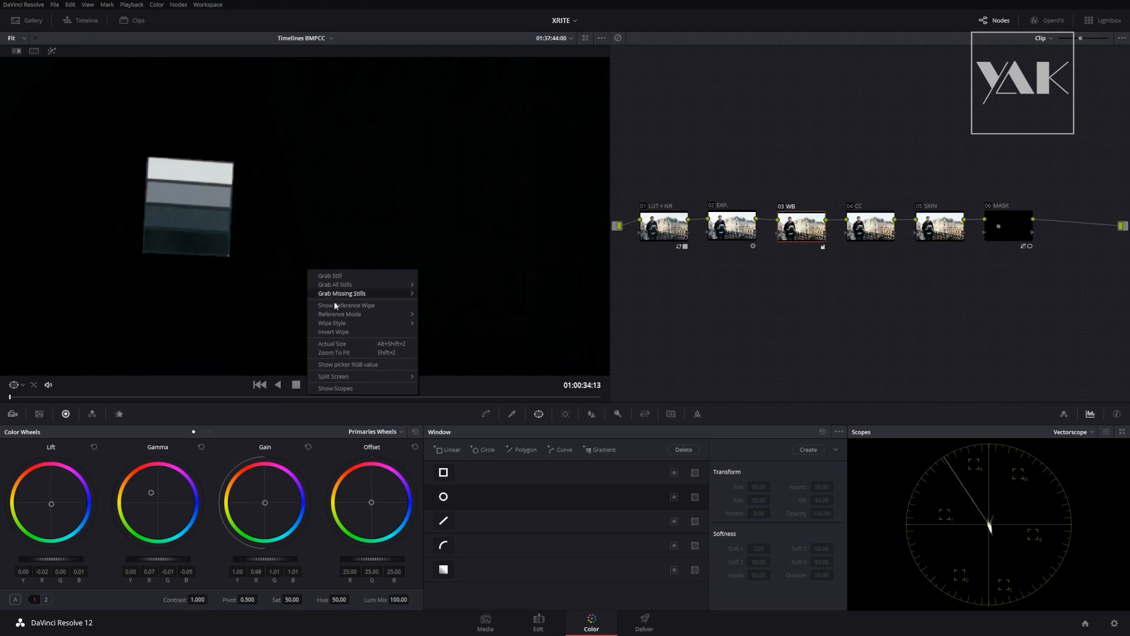
click(372, 365)
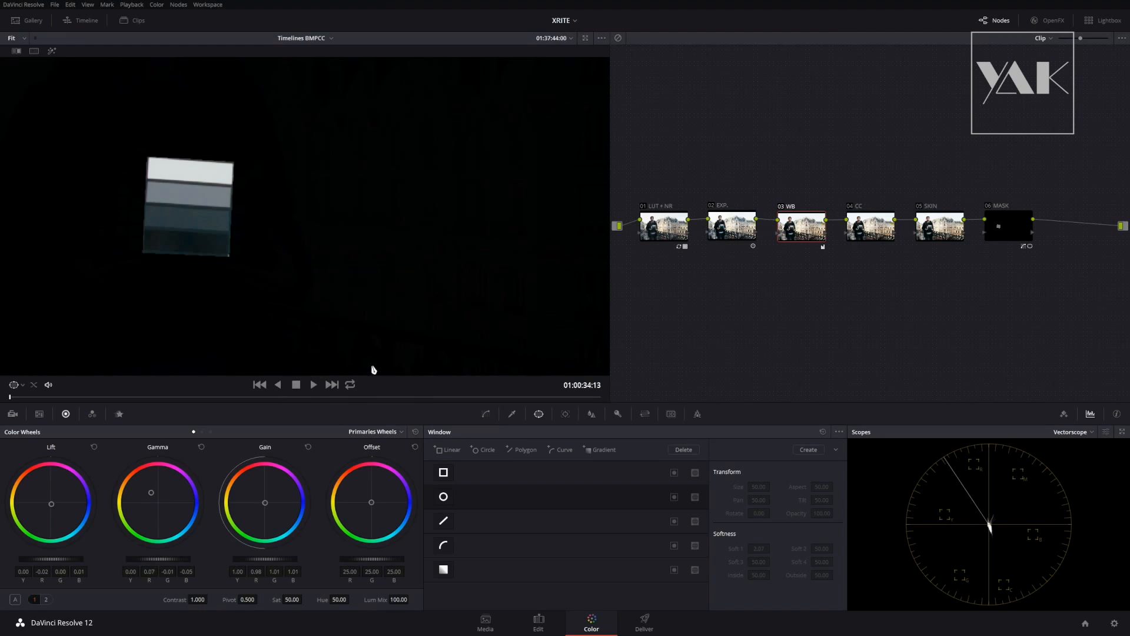
click(22, 388)
click(33, 407)
Refine the WB node with the primaries bars: lift -0.01, 0.00, 0.02; gamma 0.06, -0.02, -0.08; gain 0.97, 0.99, 1.03.
click(203, 433)
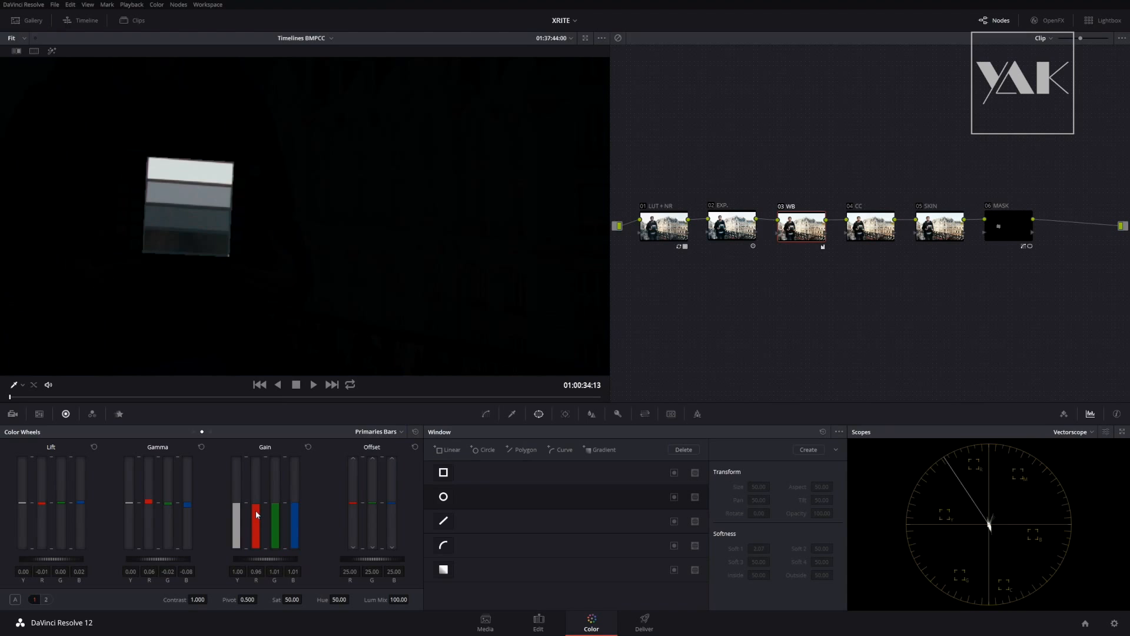
drag(278, 516, 276, 519)
mouse_move(189, 174)
Fit the image to the viewer and disable the MASK node to check the white balance on the full frame.
right_click(319, 272)
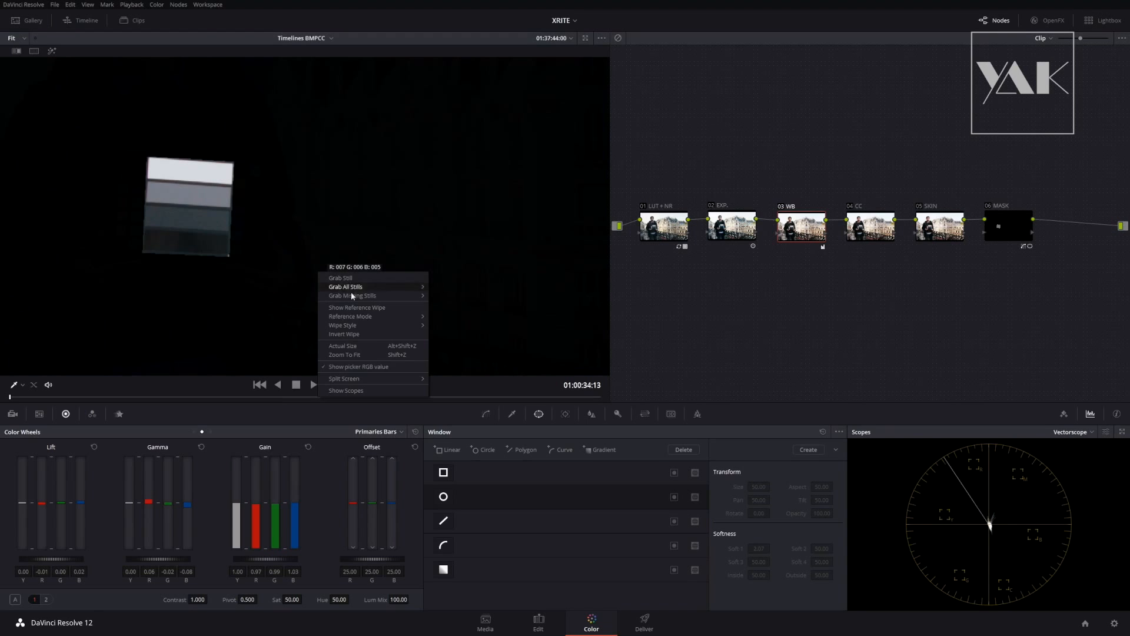
click(354, 356)
click(990, 206)
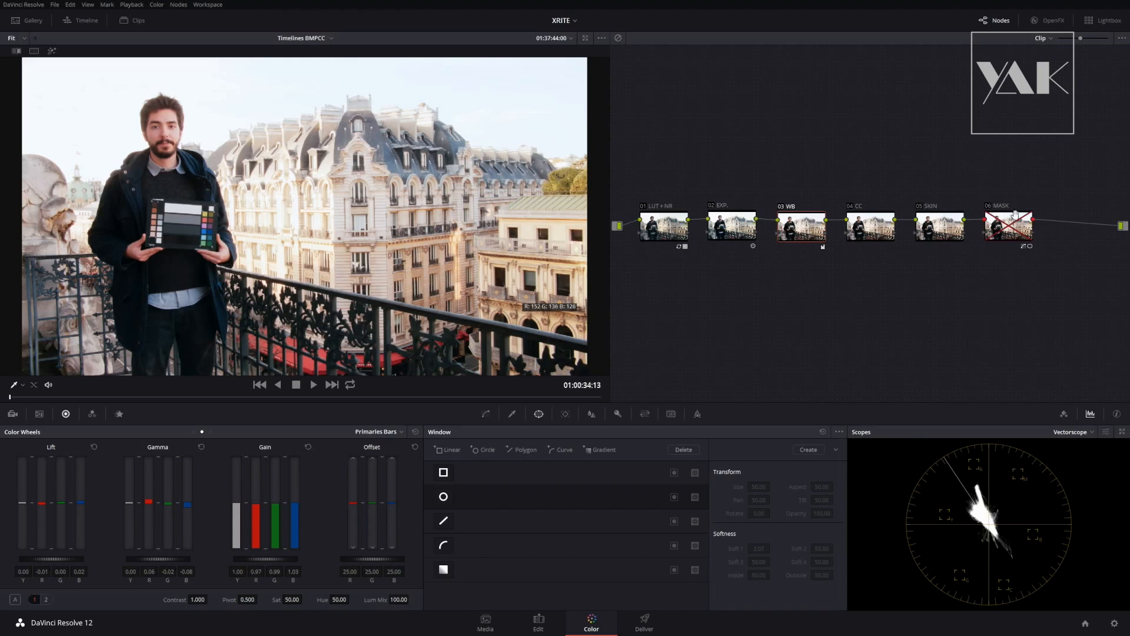
Re-enable the MASK node and switch its active window from WB to Primary & Secondary Colors.
click(1004, 224)
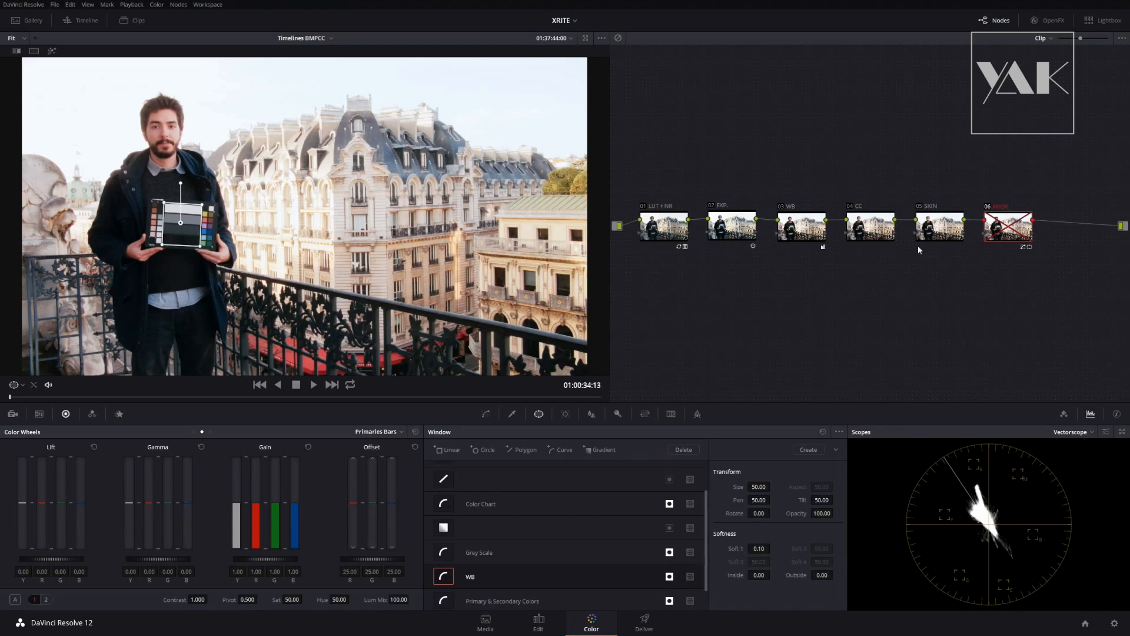
scroll(596, 521, down, 1)
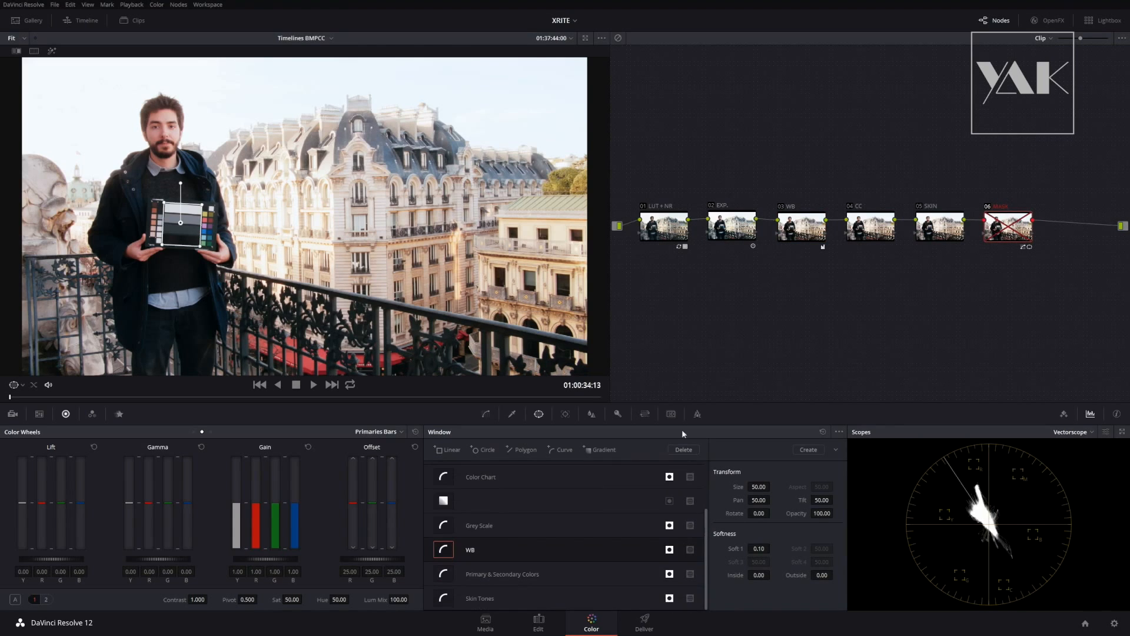
click(990, 210)
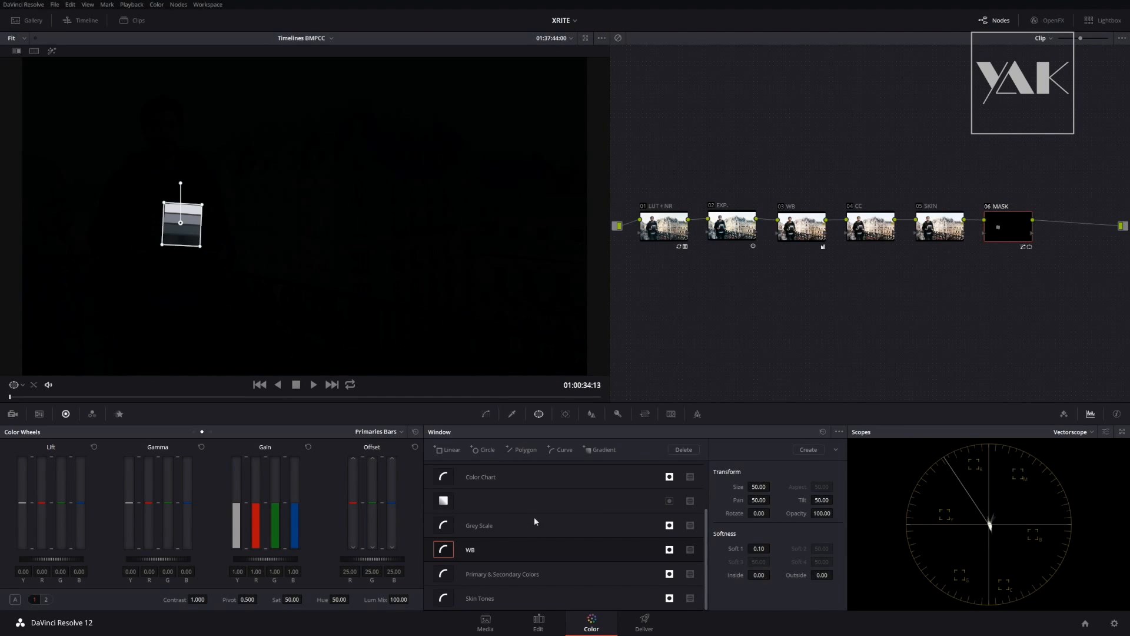
click(443, 575)
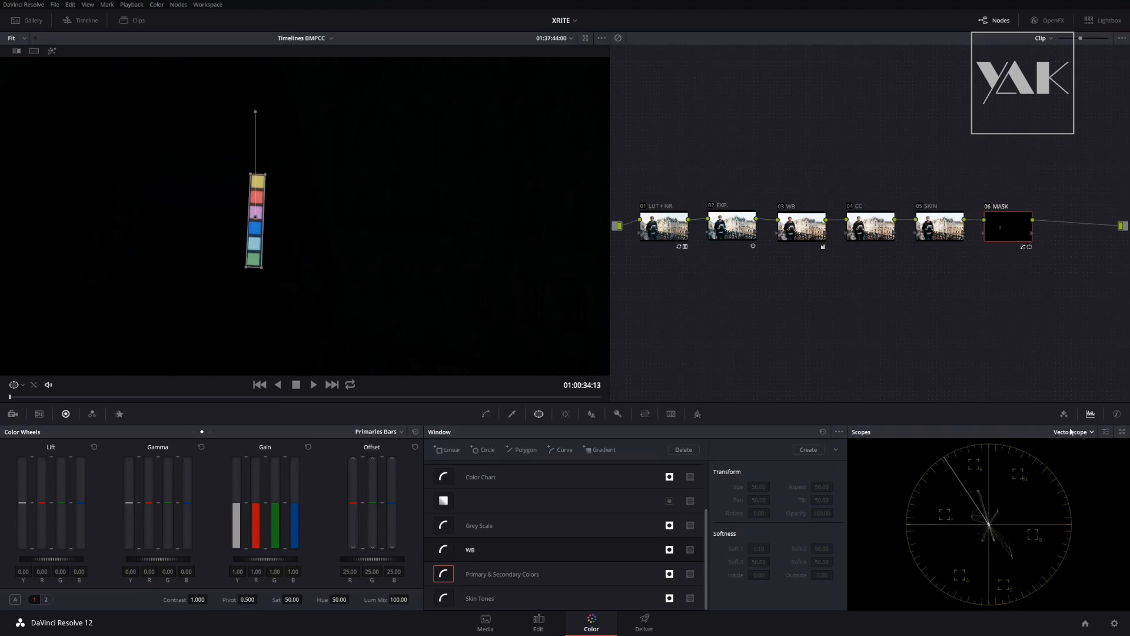
Turn on the 2x zoom display for the vectorscope and close its settings.
click(1106, 432)
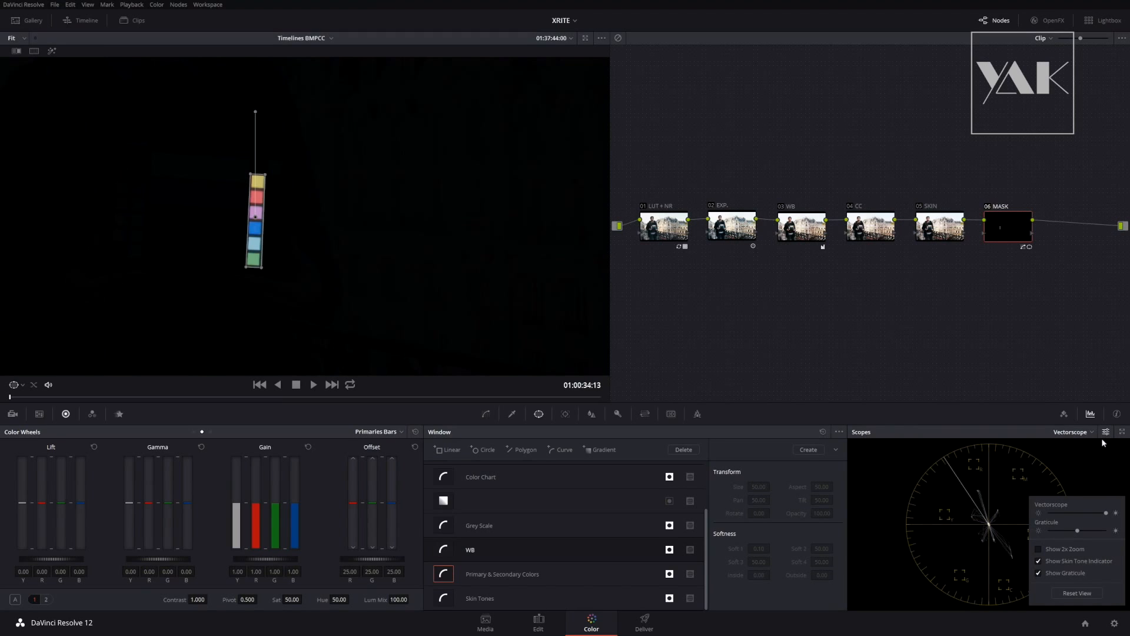
click(1045, 549)
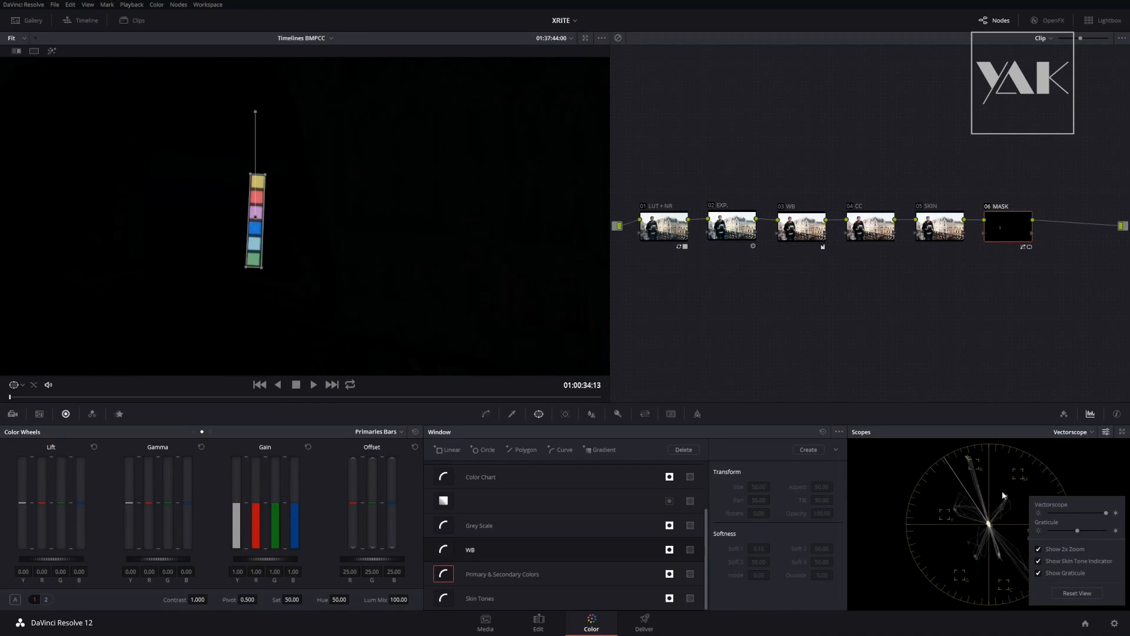
click(1008, 475)
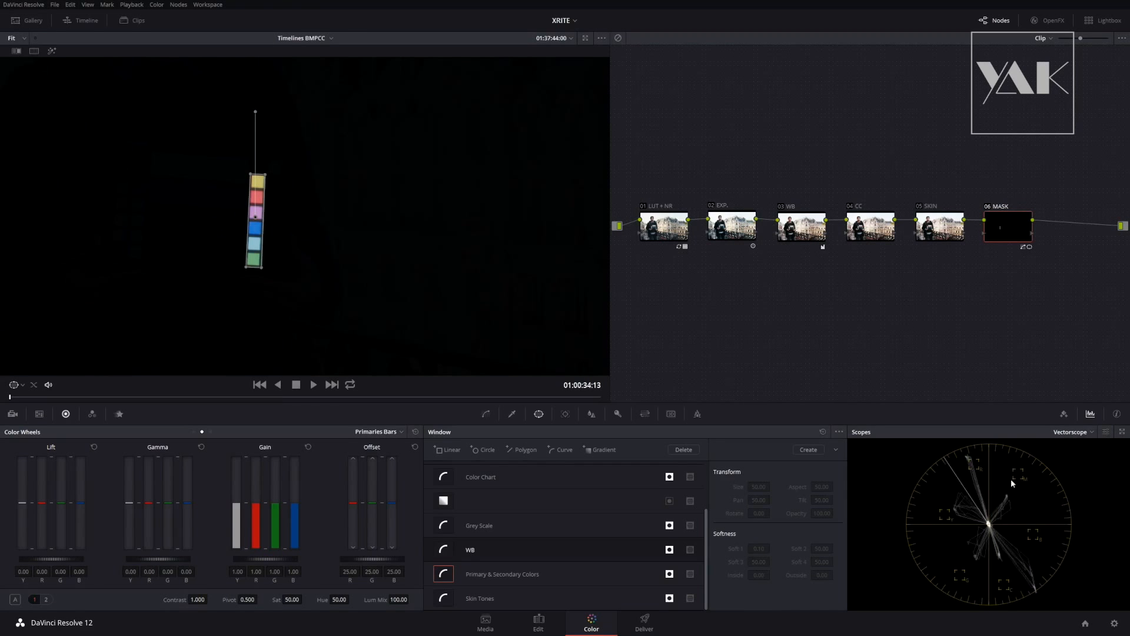
Select the CC node and open its Hue Vs Hue curve, with the colour patches enlarged in the viewer.
click(870, 227)
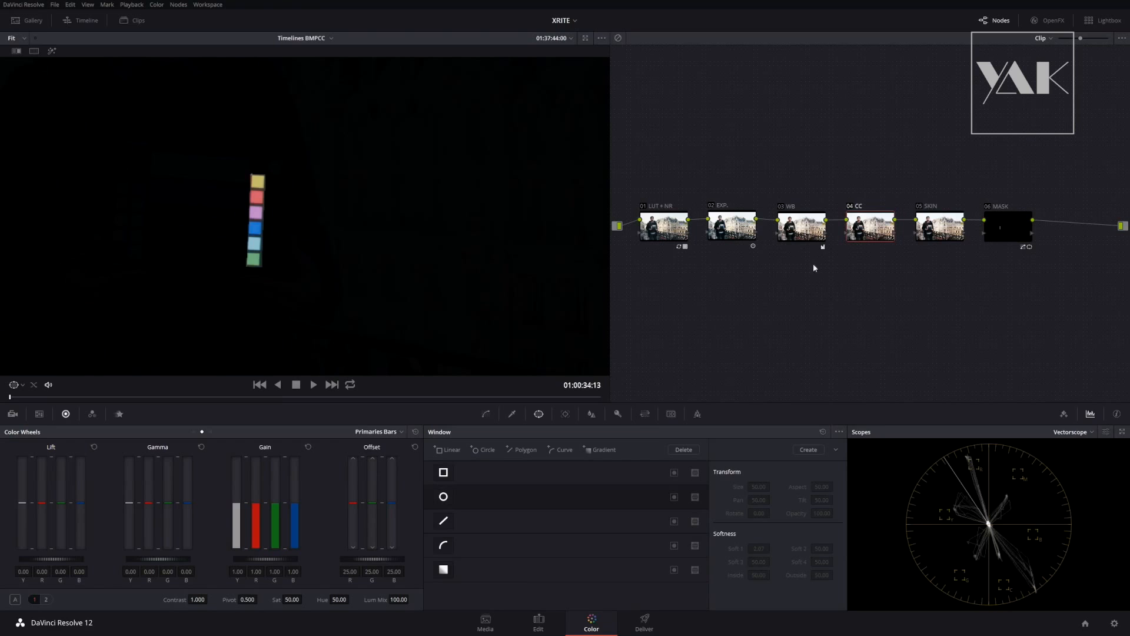
click(486, 414)
click(620, 431)
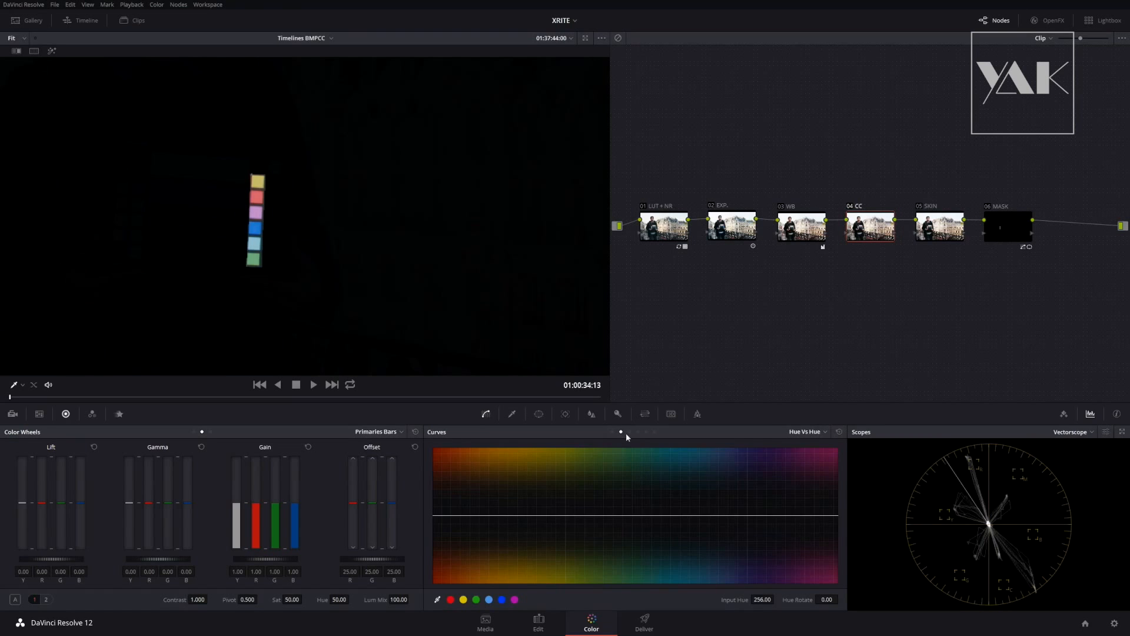
scroll(325, 219, up, 3)
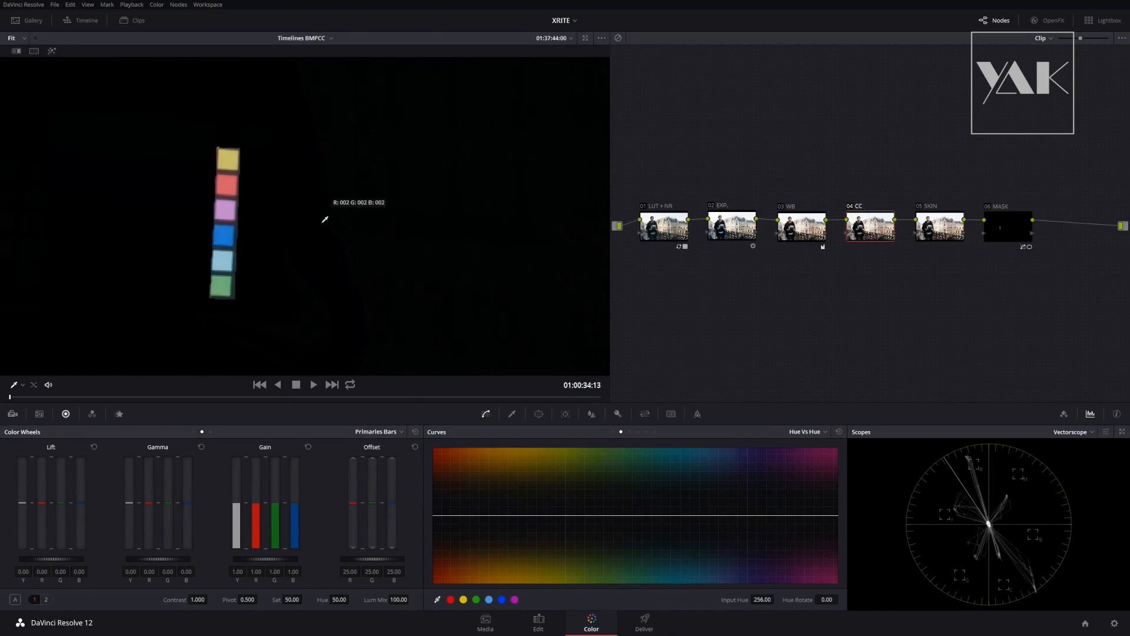
Sample the yellow and red patches into the Hue Vs Hue curve and delete the extra points beside each sampled hue.
drag(328, 255, 407, 260)
click(319, 154)
right_click(475, 516)
right_click(507, 515)
click(318, 177)
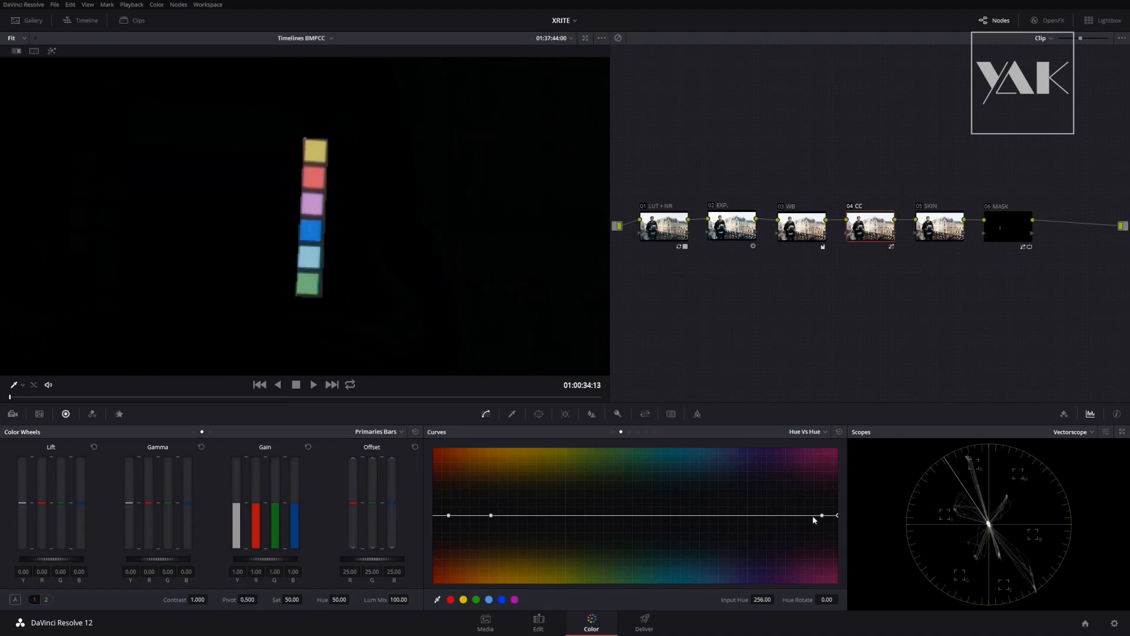
right_click(823, 516)
right_click(449, 515)
Add Hue Vs Hue points for the magenta, blue, cyan and green patches, removing the surplus neighbouring points.
click(417, 301)
right_click(782, 516)
click(310, 229)
click(654, 516)
right_click(686, 516)
click(315, 263)
right_click(627, 515)
click(313, 290)
On the Hue Vs Sat curve, sample the yellow, red and magenta patches and keep only one point per colour.
click(629, 431)
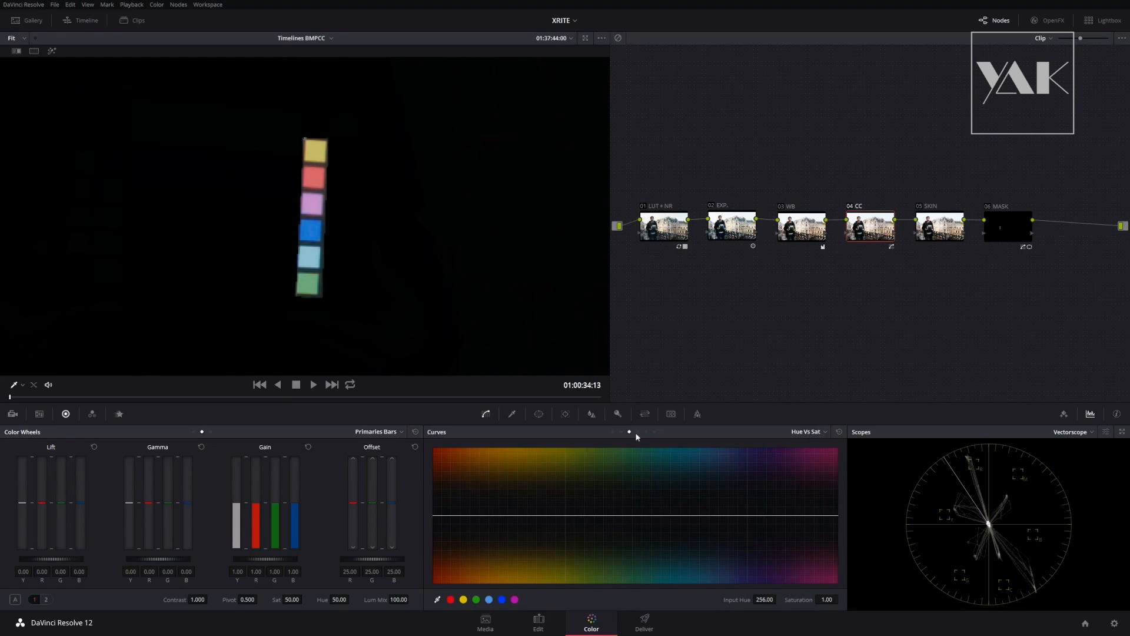
click(314, 177)
click(475, 516)
click(318, 181)
right_click(822, 515)
right_click(449, 516)
click(347, 237)
right_click(751, 515)
right_click(785, 516)
Sample the blue, cyan and green patches into the Hue Vs Sat curve and delete the extra side points.
click(312, 231)
right_click(654, 515)
click(311, 254)
right_click(626, 516)
click(310, 285)
right_click(563, 515)
right_click(603, 515)
Raise the yellow point's saturation slightly, then set the green point's saturation to 1.59 and the cyan point's to 1.84.
click(491, 516)
drag(805, 605, 863, 596)
click(583, 516)
drag(806, 600, 841, 598)
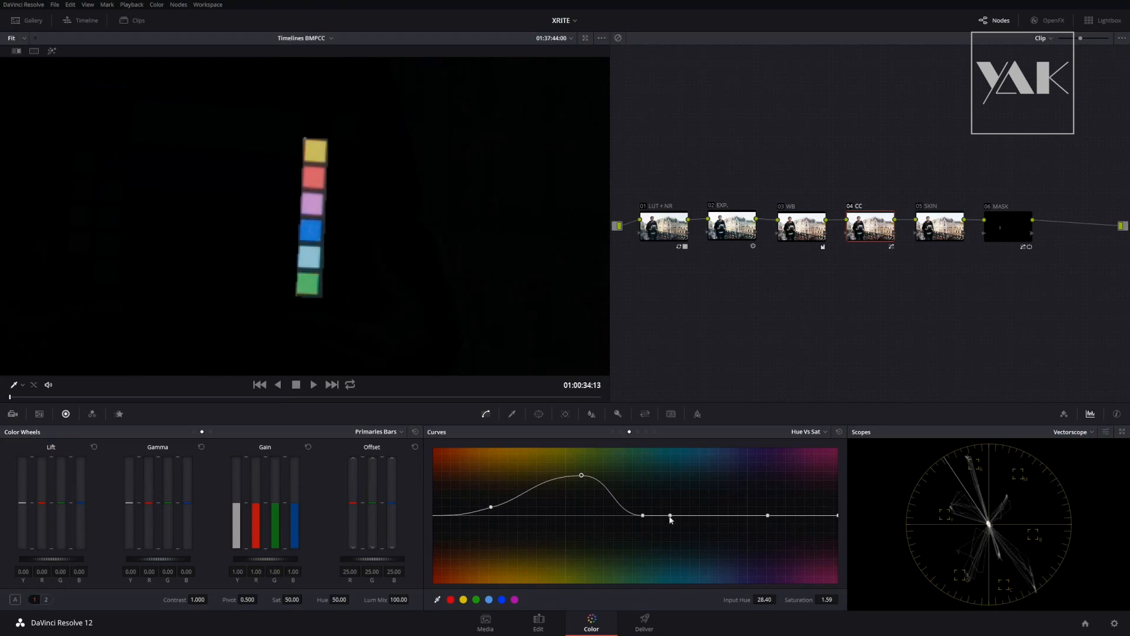
click(644, 515)
drag(840, 598, 841, 598)
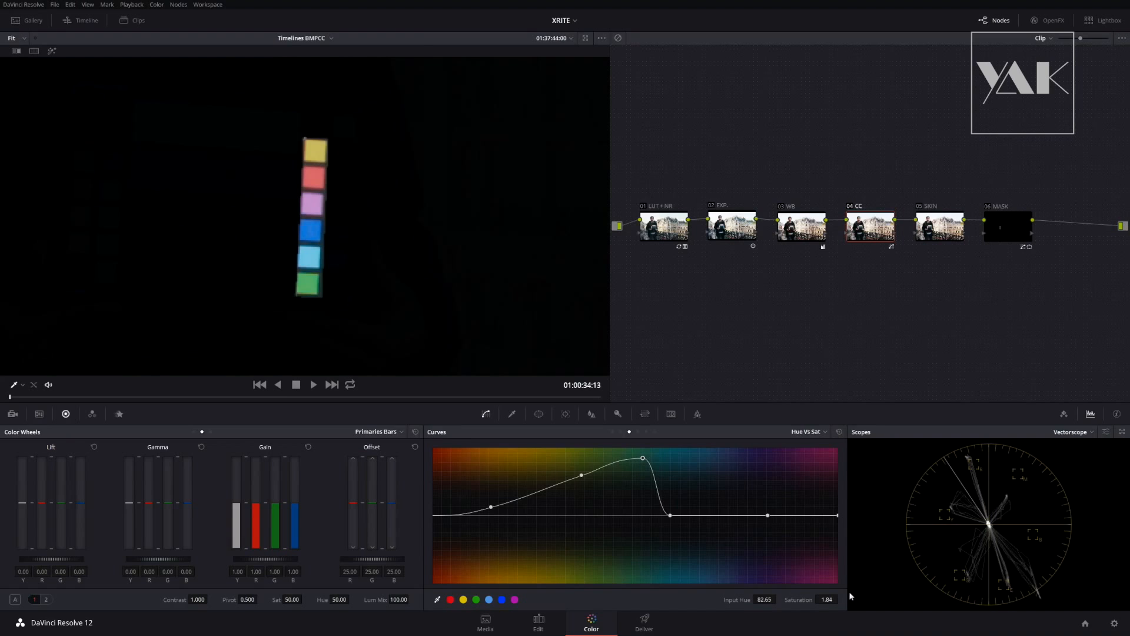
Lower the blue point's saturation on the Hue Vs Sat curve and raise the magenta point's to 1.66.
click(671, 517)
mouse_move(827, 599)
mouse_down()
mouse_move(802, 599)
mouse_move(814, 567)
mouse_move(843, 599)
mouse_up()
click(767, 516)
On the Hue Vs Hue curve, rotate the yellow point to -7.52, the green point slightly upward and the cyan point to 3.10.
click(621, 432)
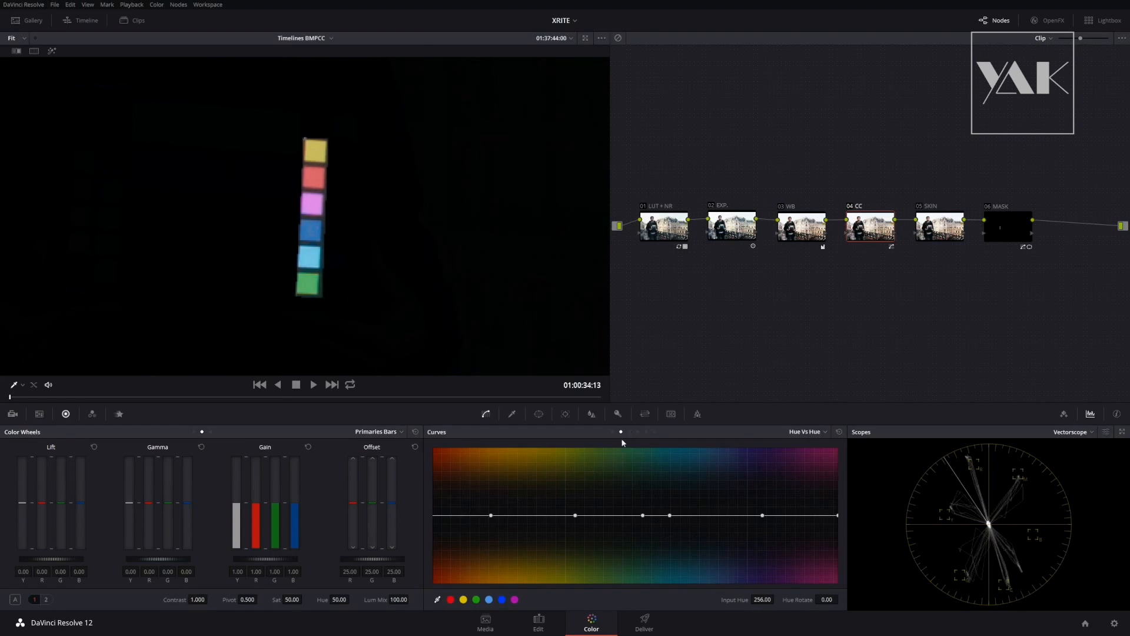
click(492, 516)
drag(826, 599, 763, 605)
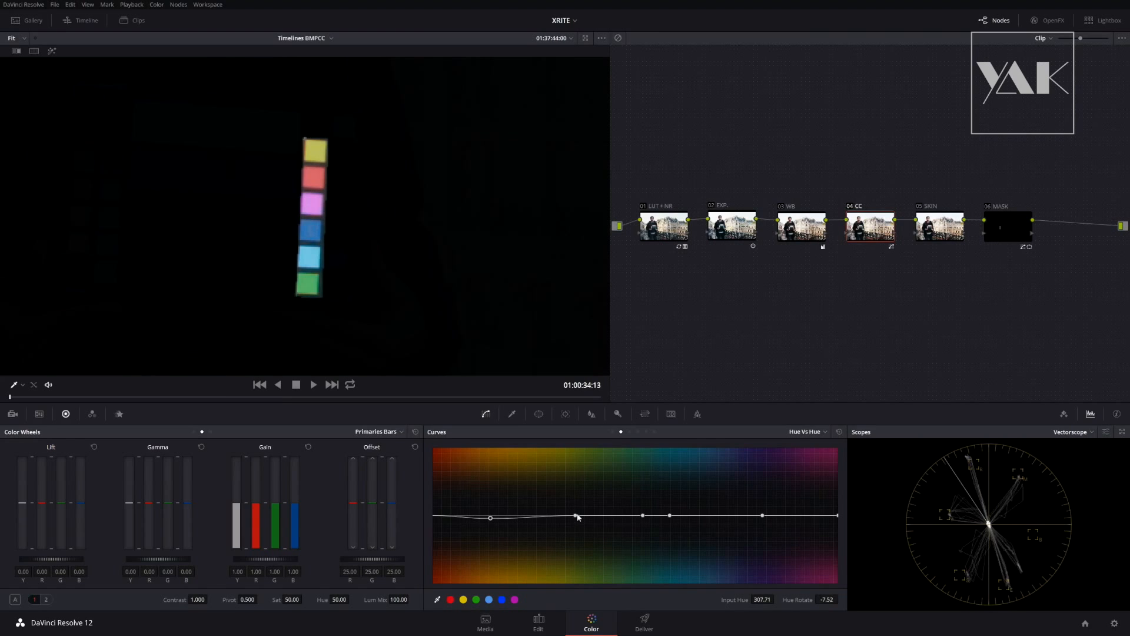
click(575, 516)
click(841, 598)
click(841, 597)
click(642, 515)
click(841, 598)
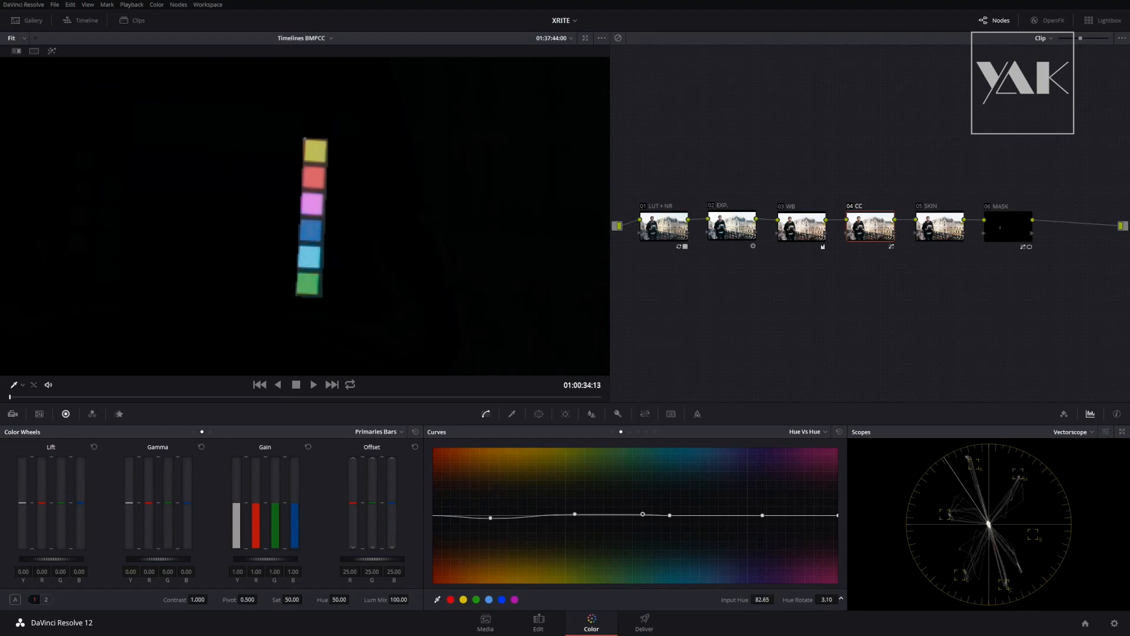
Set Hue Rotate to -36.54 for the blue point and -2.35 for the magenta point, then fine-tune the red point.
click(670, 515)
drag(838, 598, 841, 599)
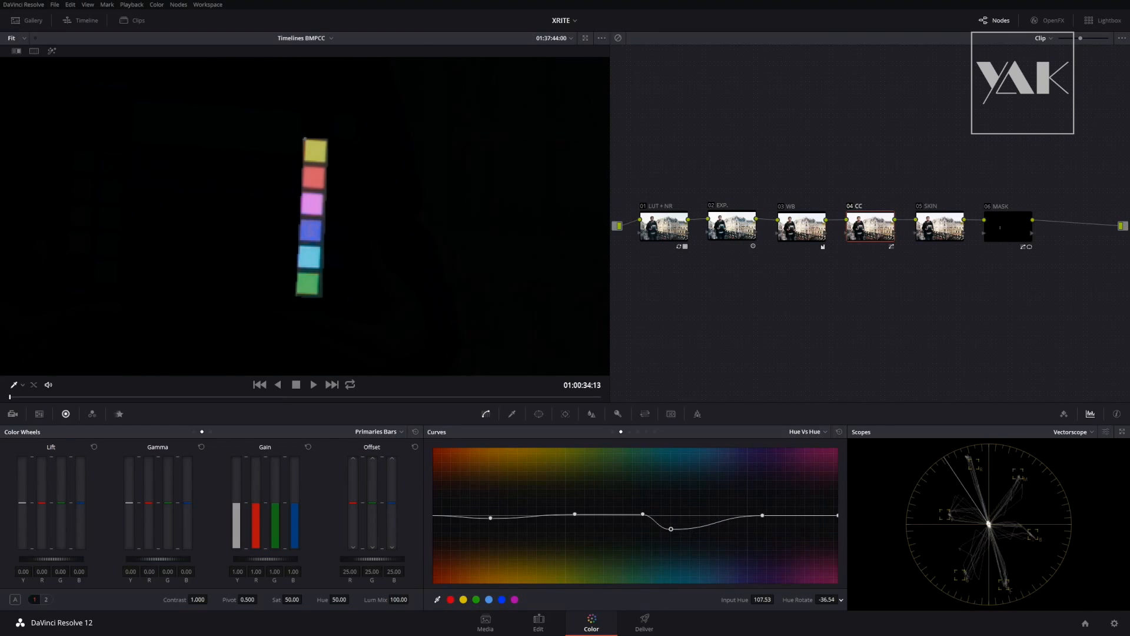
click(763, 517)
drag(841, 599, 841, 599)
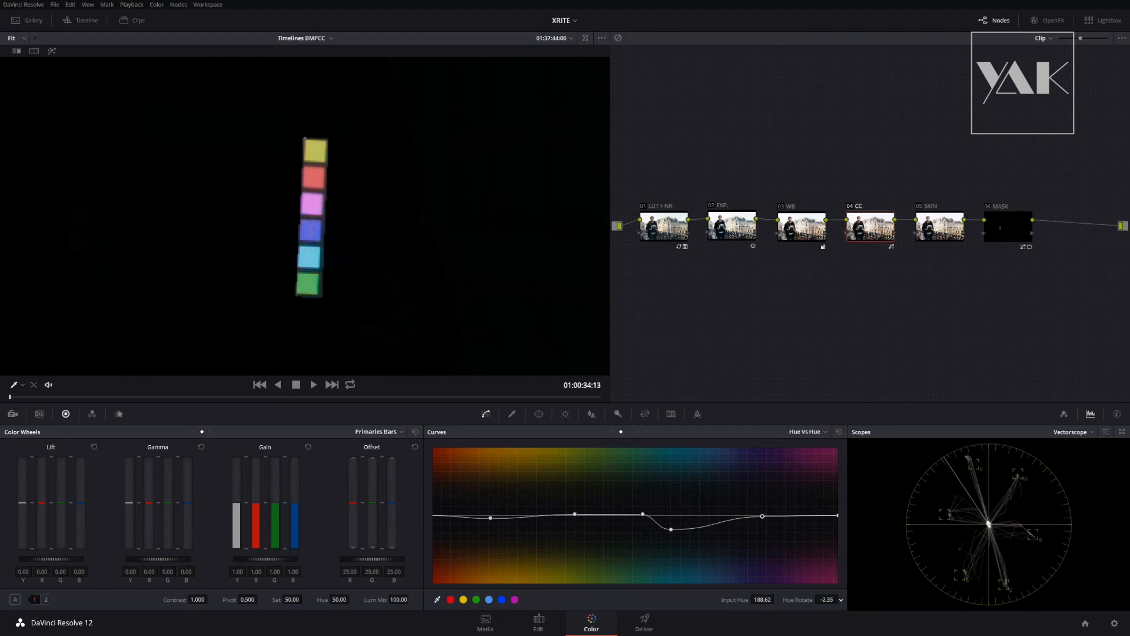
click(837, 515)
drag(832, 600, 841, 598)
Refine the Hue Vs Sat curve by setting saturation to 1.16 for yellow, 0.85 for red and 1.70 for green.
click(629, 431)
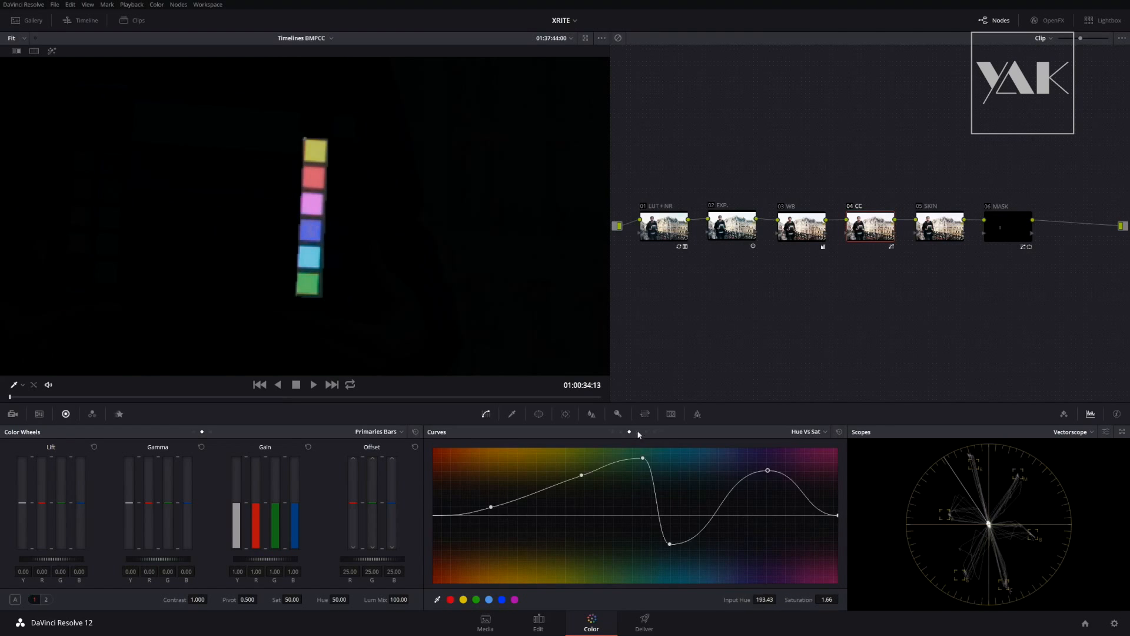
click(492, 510)
drag(837, 601, 840, 598)
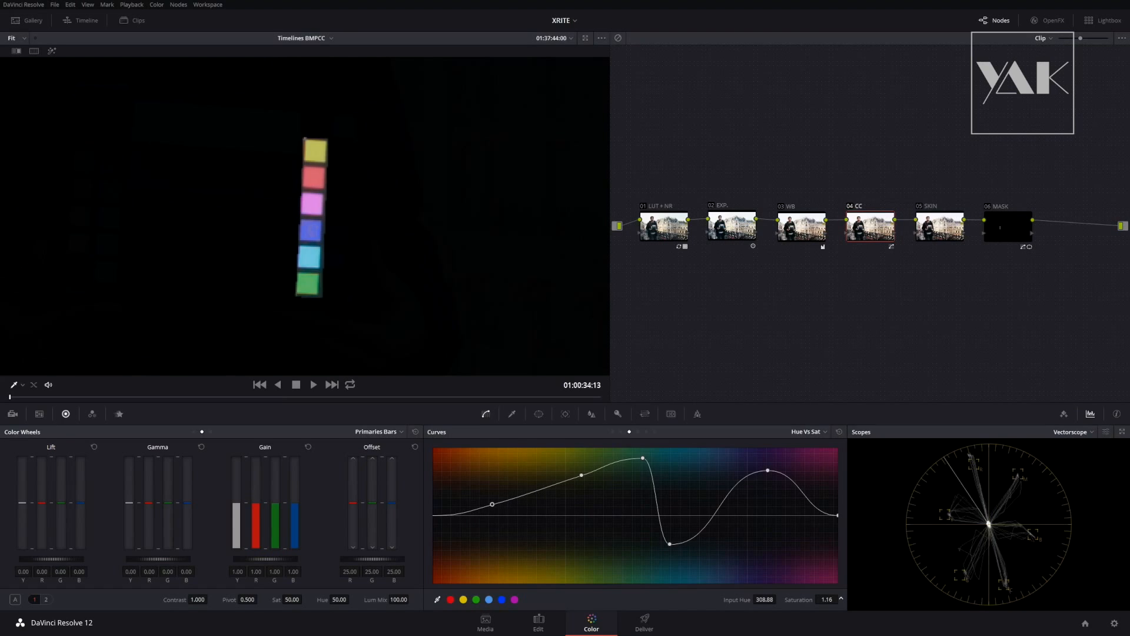
click(838, 516)
drag(838, 517, 837, 525)
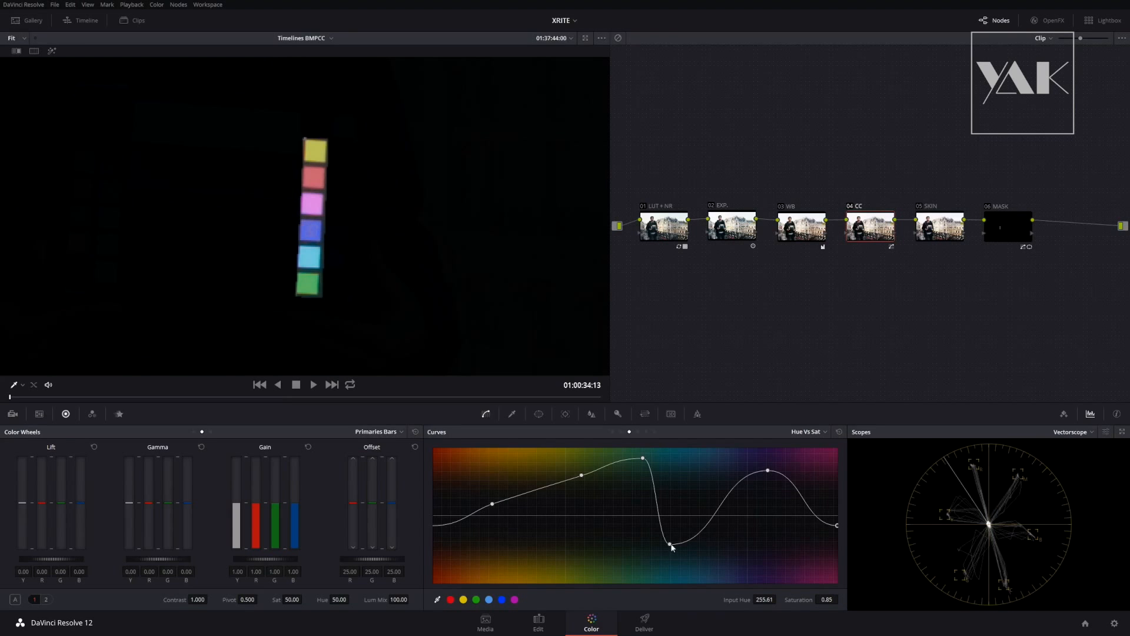
drag(581, 475, 582, 467)
Fit the image to the viewer and disable the MASK node to check the corrected colours on the full frame.
right_click(511, 246)
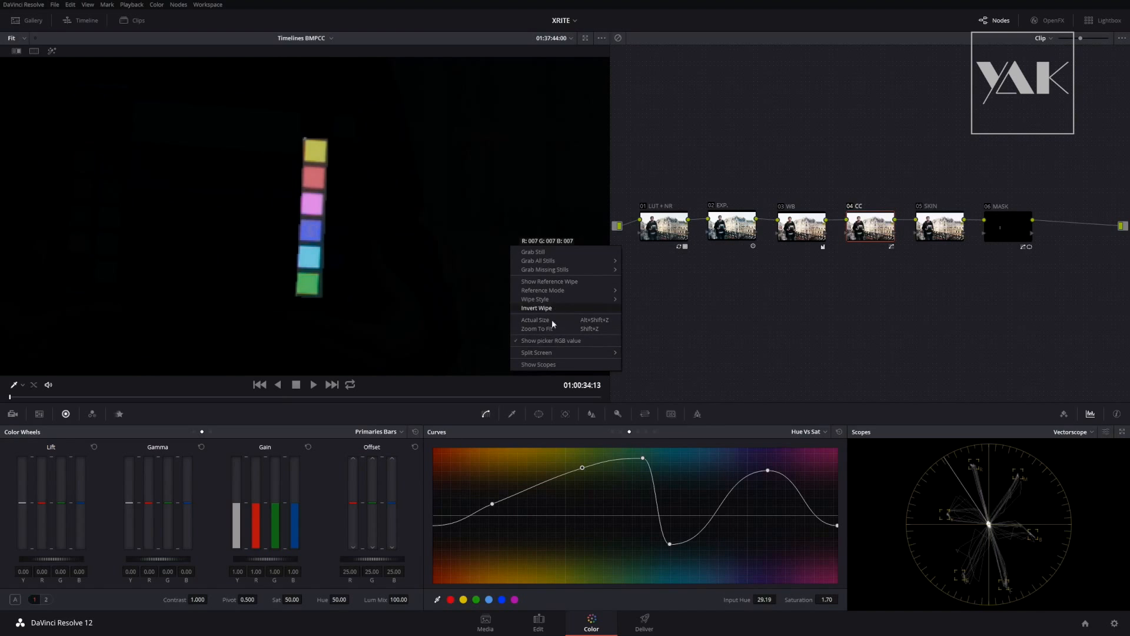
click(574, 329)
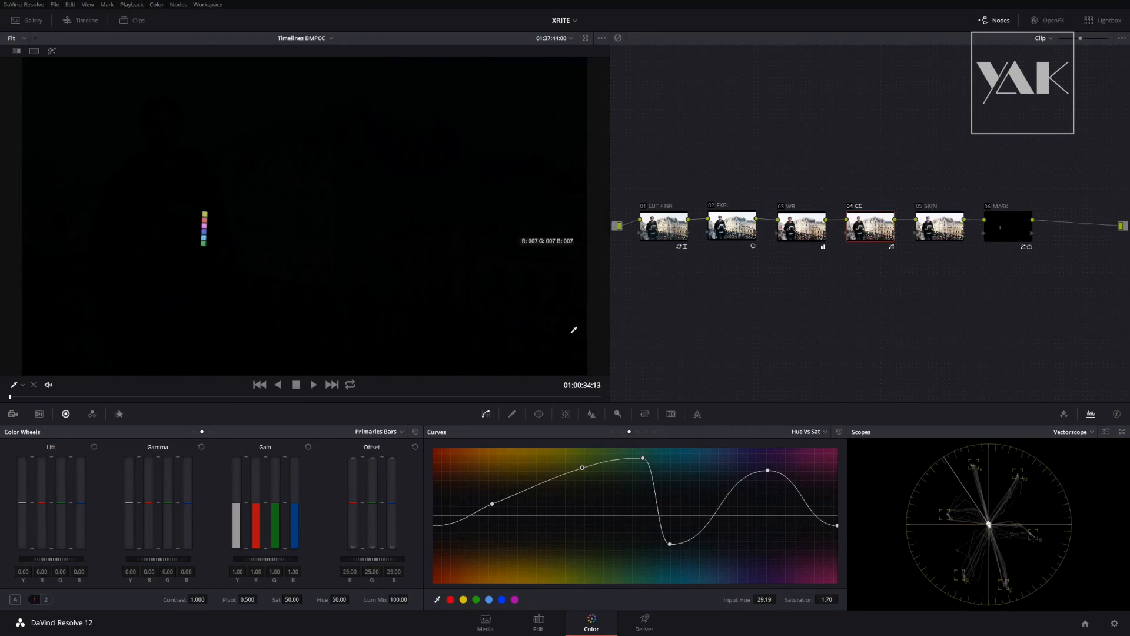
click(995, 208)
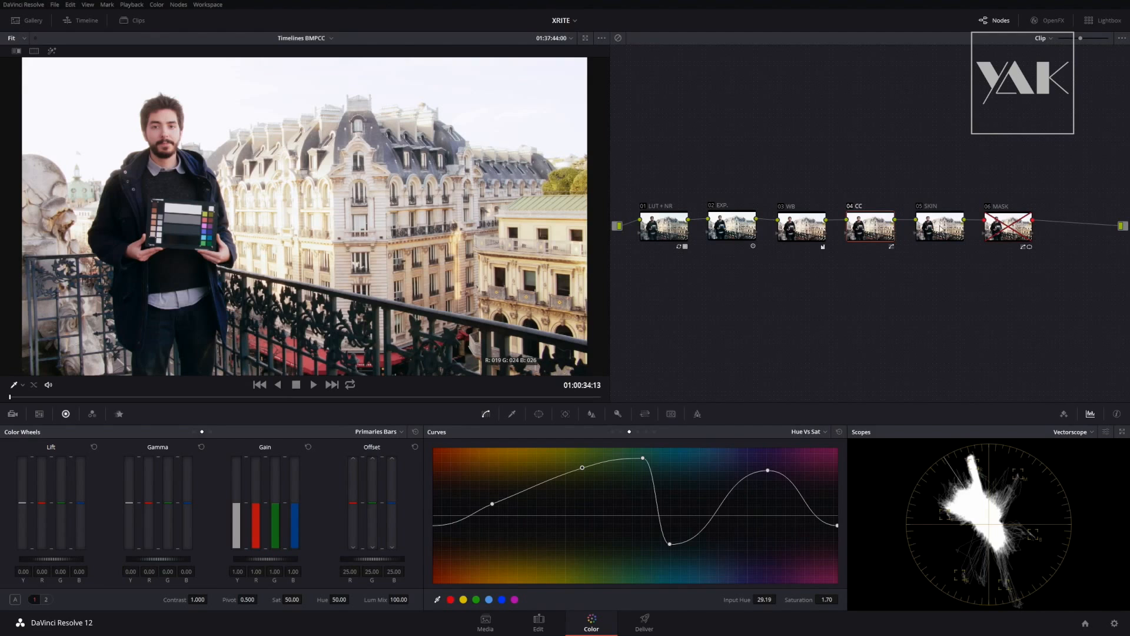
Re-enable the MASK node and switch its active window from Primary & Secondary Colors to Skin Tones.
click(988, 207)
click(1003, 229)
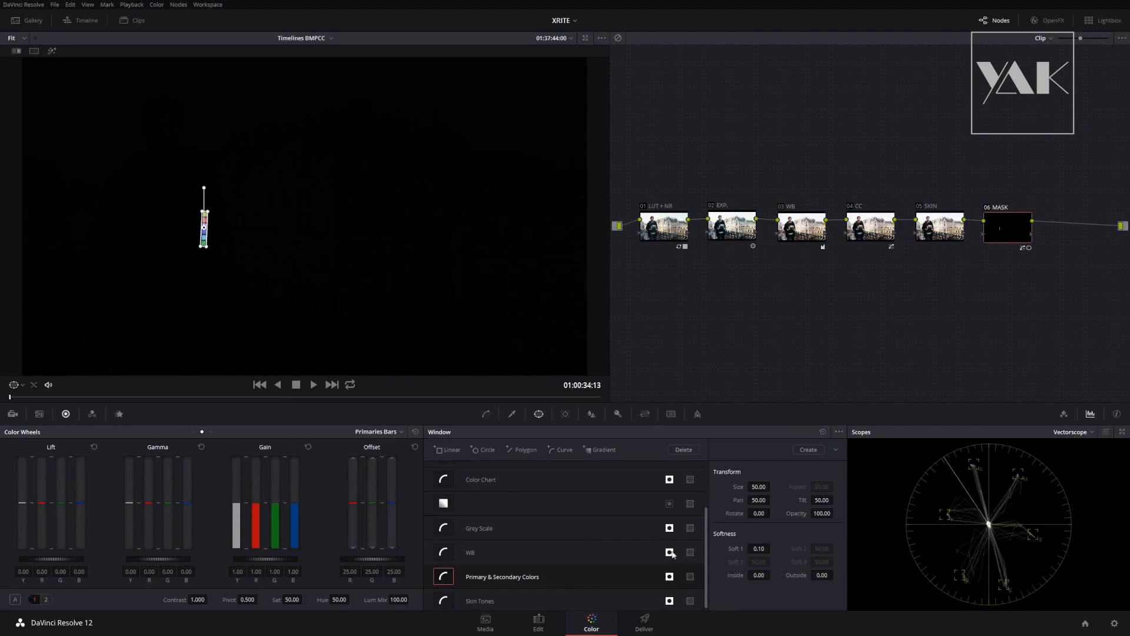
click(442, 600)
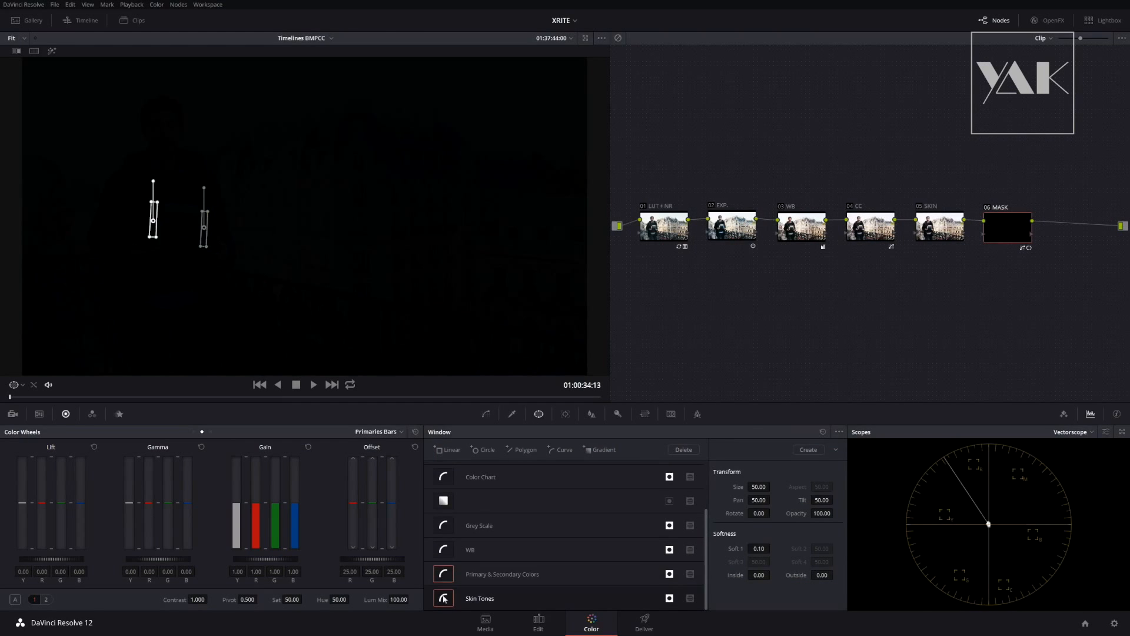
scroll(238, 242, up, 5)
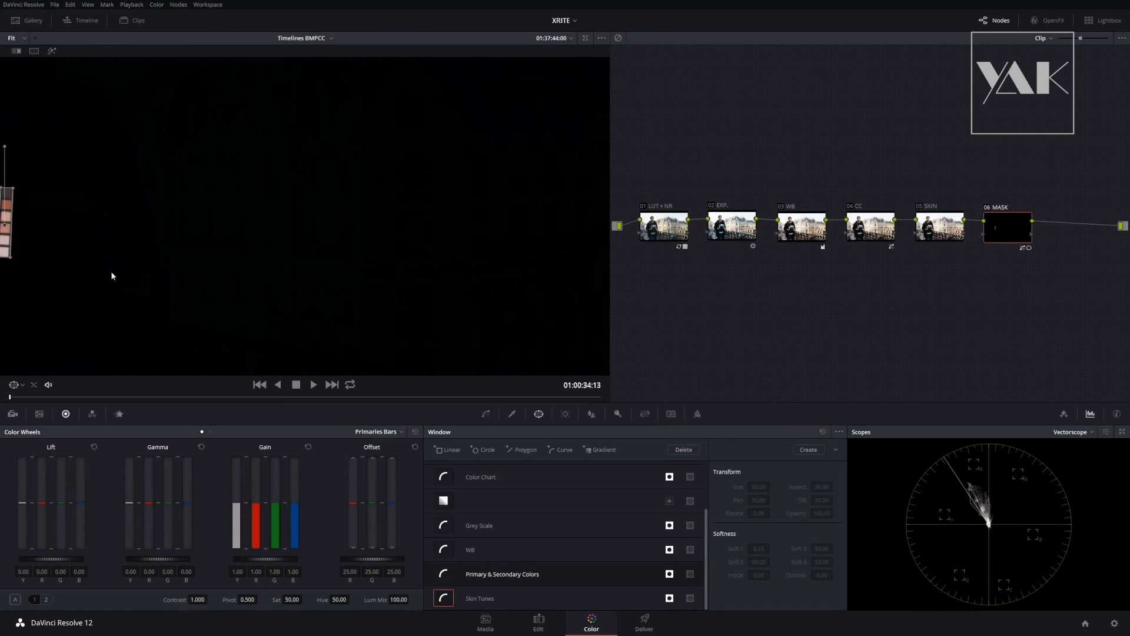
drag(112, 276, 340, 284)
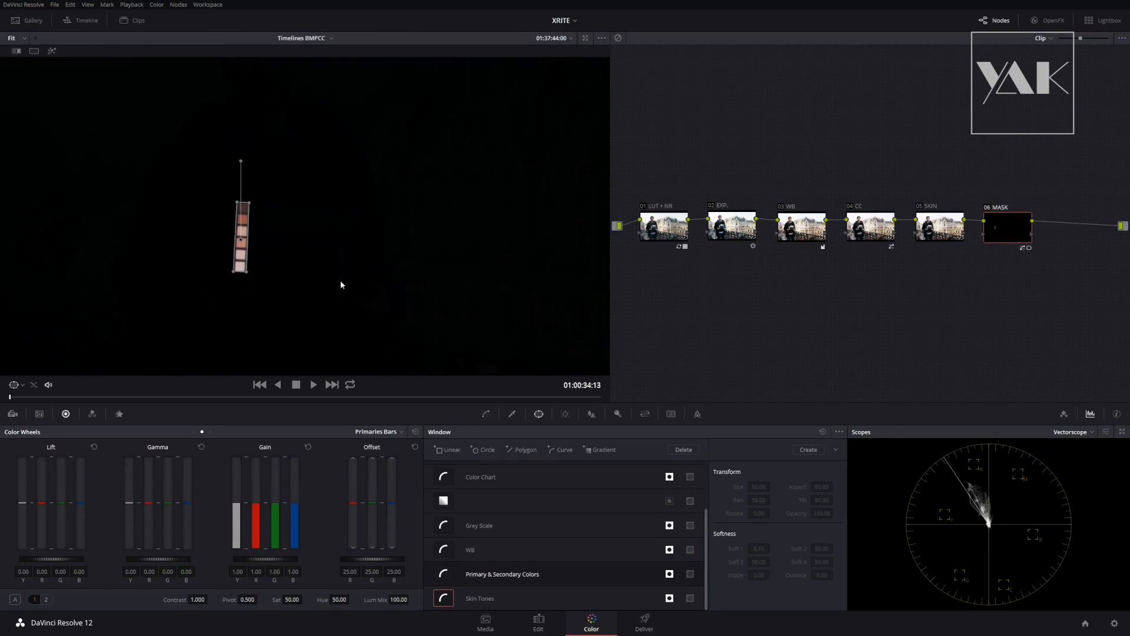
scroll(303, 223, up, 3)
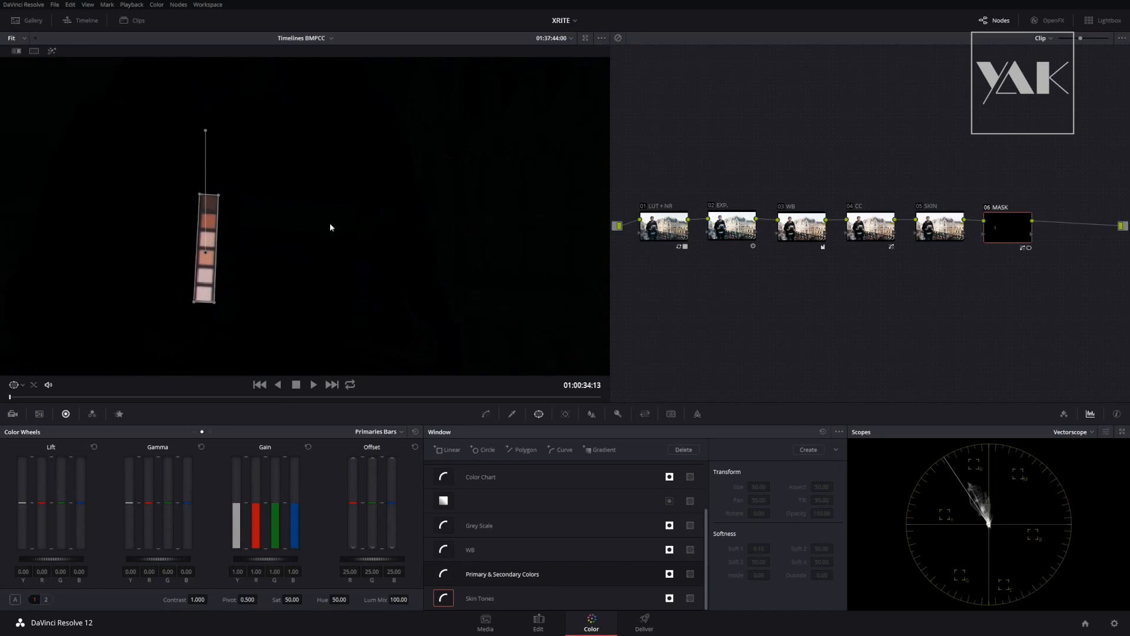
Select the SKIN node and sample the darkest skin patch into its Hue Vs Hue curve.
click(942, 228)
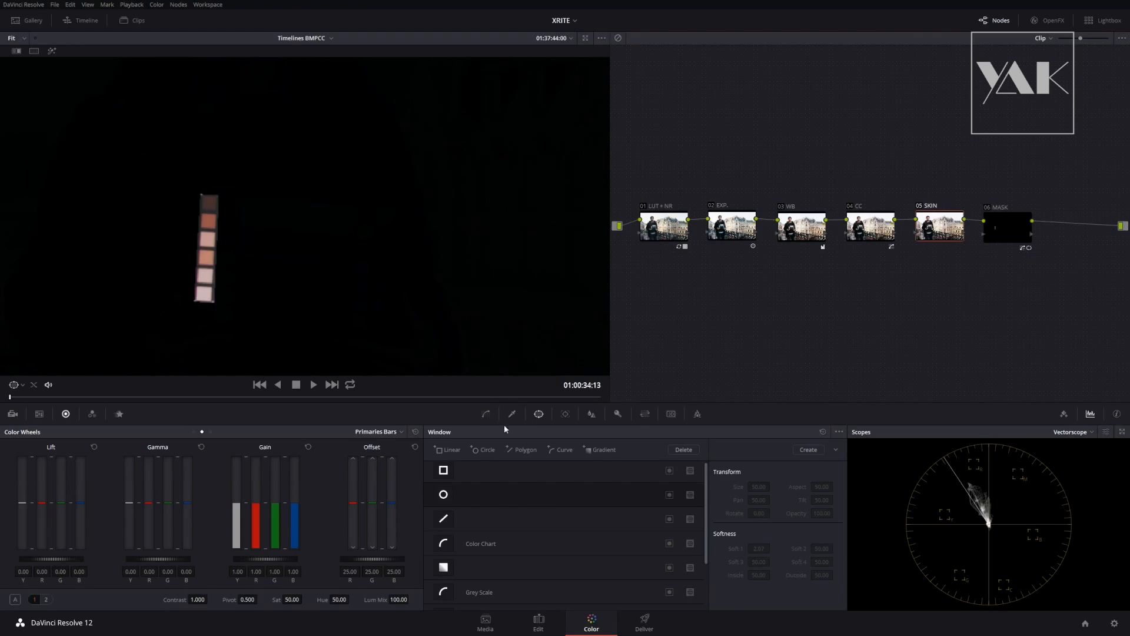
click(486, 414)
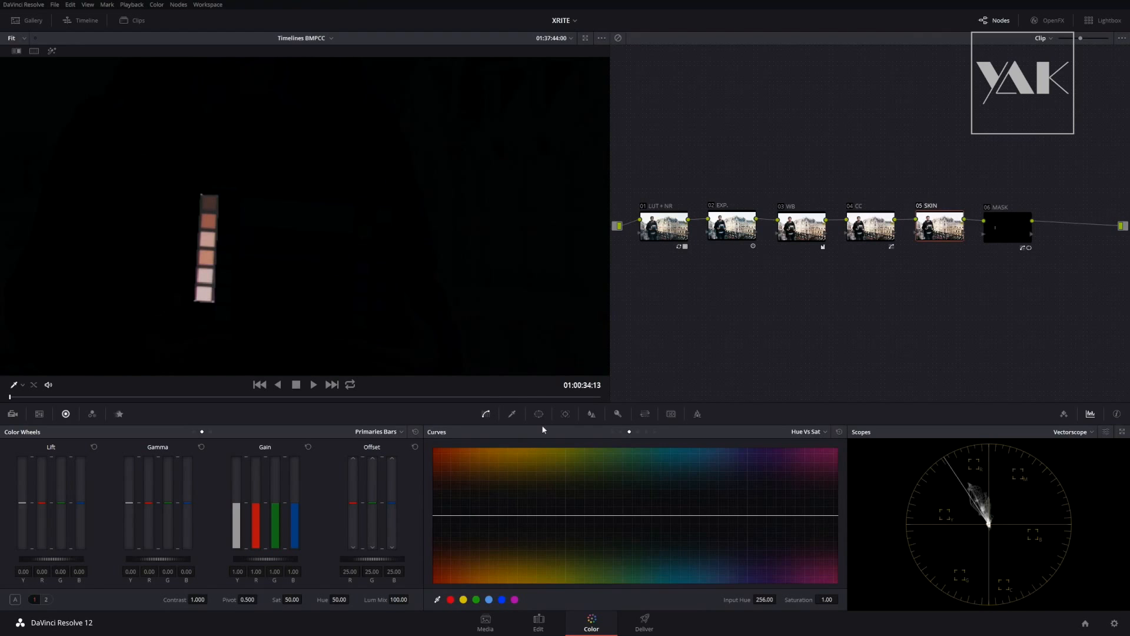
click(621, 432)
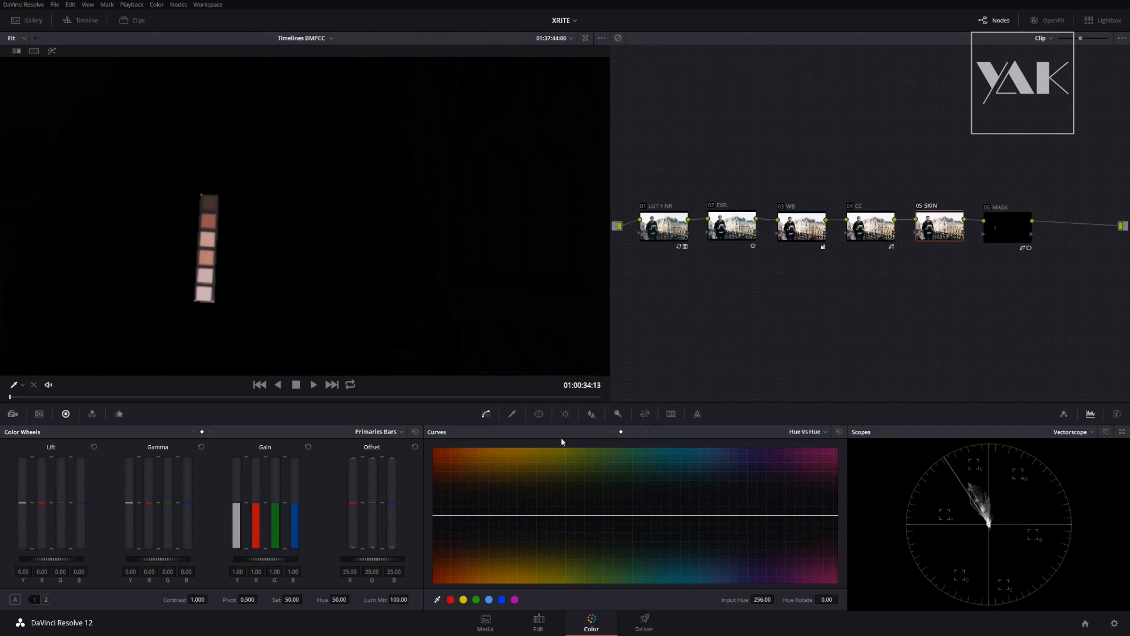
click(214, 209)
Turn off the 2x zoom display for the vectorscope and close its settings.
click(1106, 431)
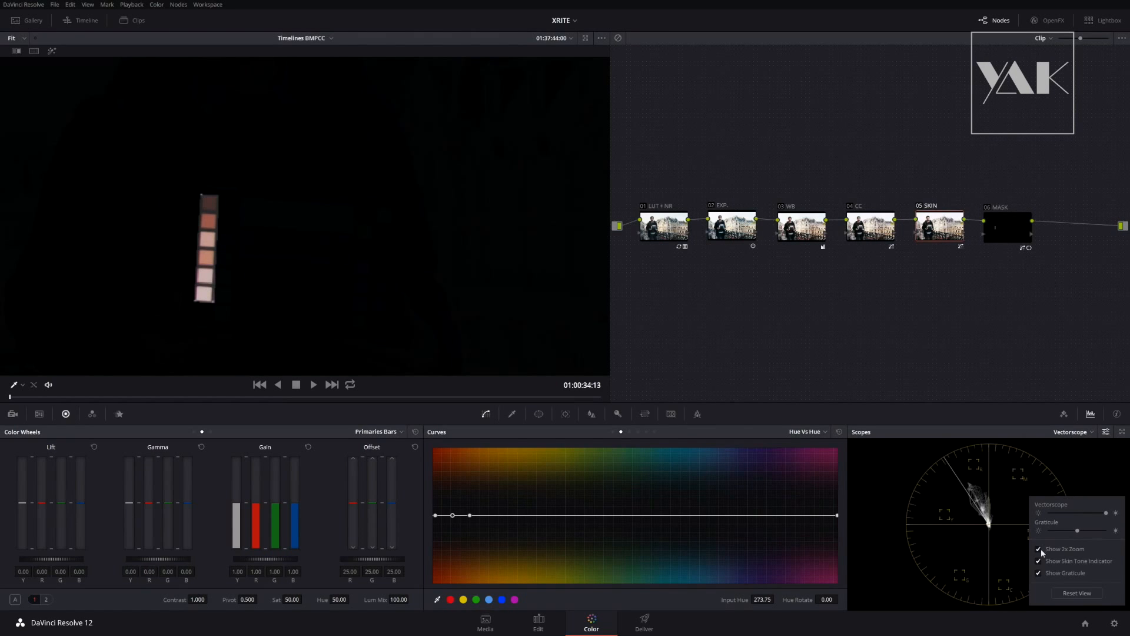
click(1039, 549)
click(1056, 481)
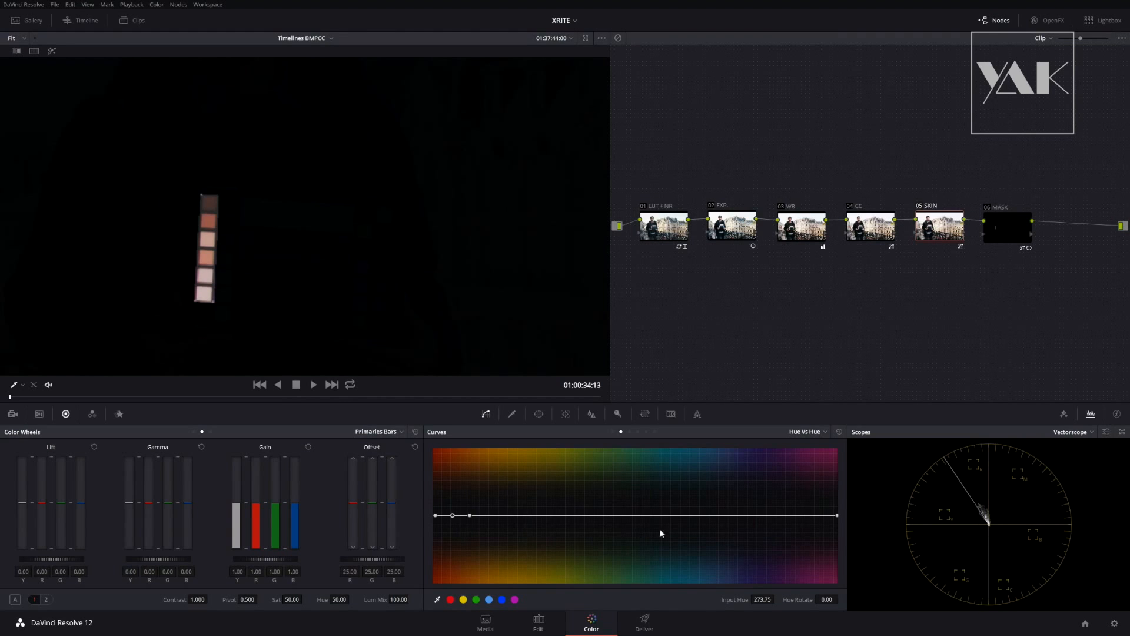
Rotate the sampled skin hues toward the skin tone indicator, setting the red-end point's Hue Rotate to -8.70.
drag(831, 603, 820, 599)
click(452, 516)
mouse_move(830, 600)
mouse_down()
mouse_move(815, 600)
mouse_move(825, 600)
mouse_up()
Show the full frame with the MASK node disabled and switch the scope from Vectorscope to Waveform.
right_click(529, 276)
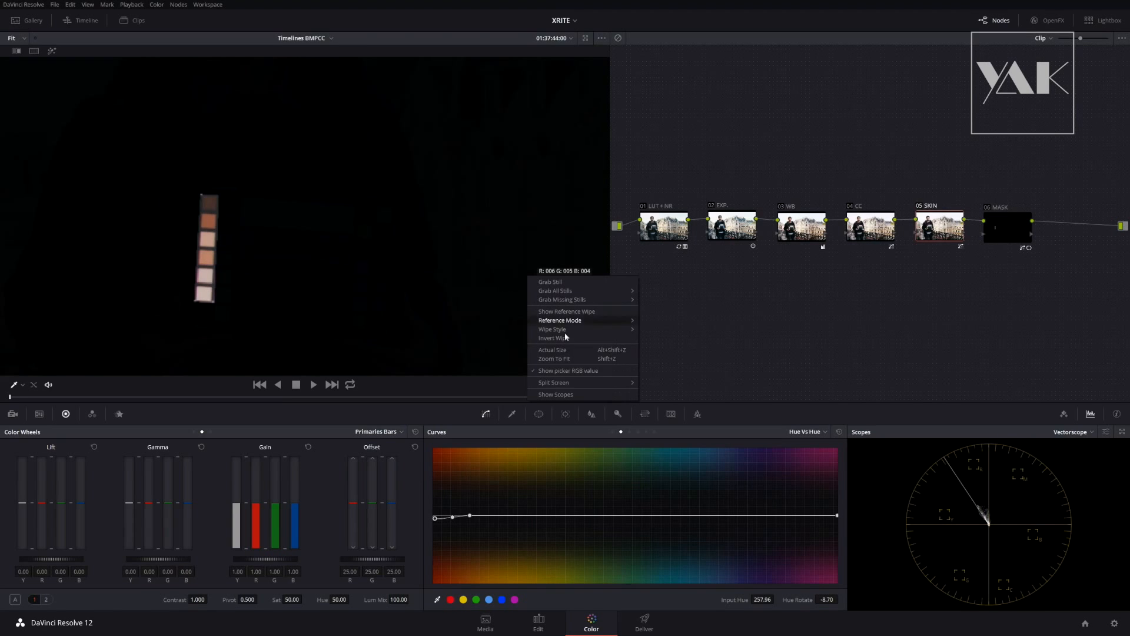
click(572, 359)
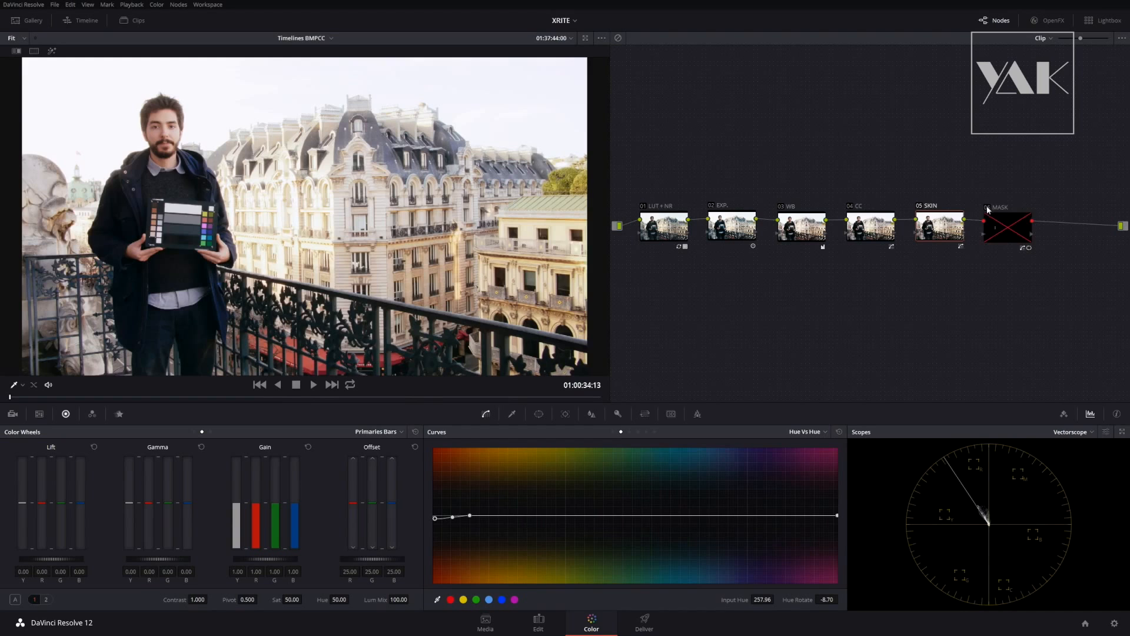
click(988, 208)
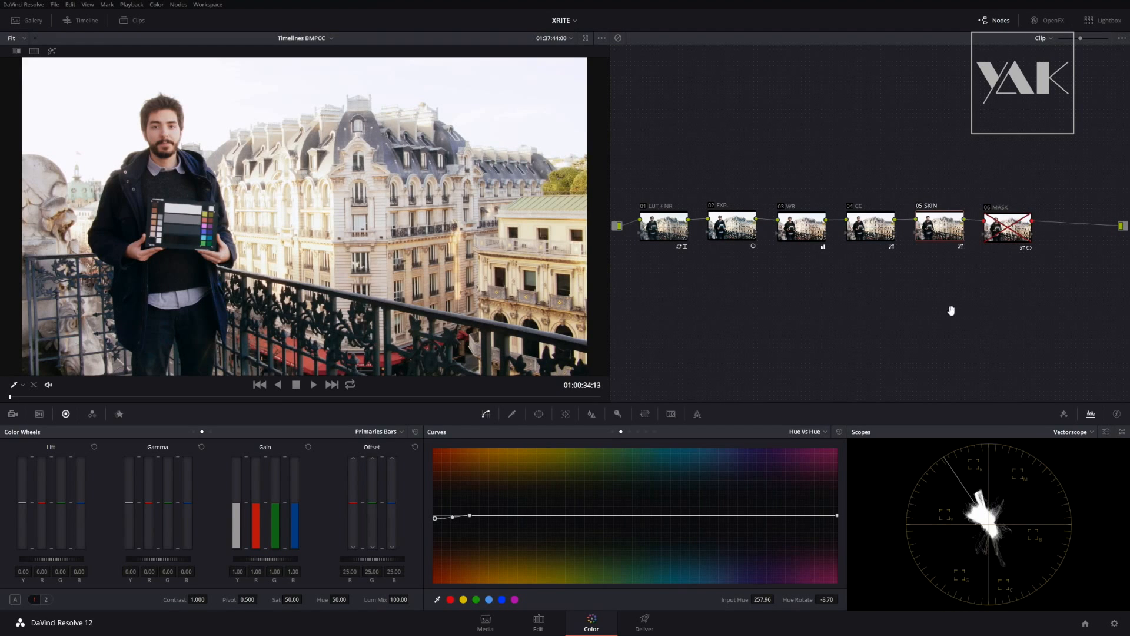
click(1083, 438)
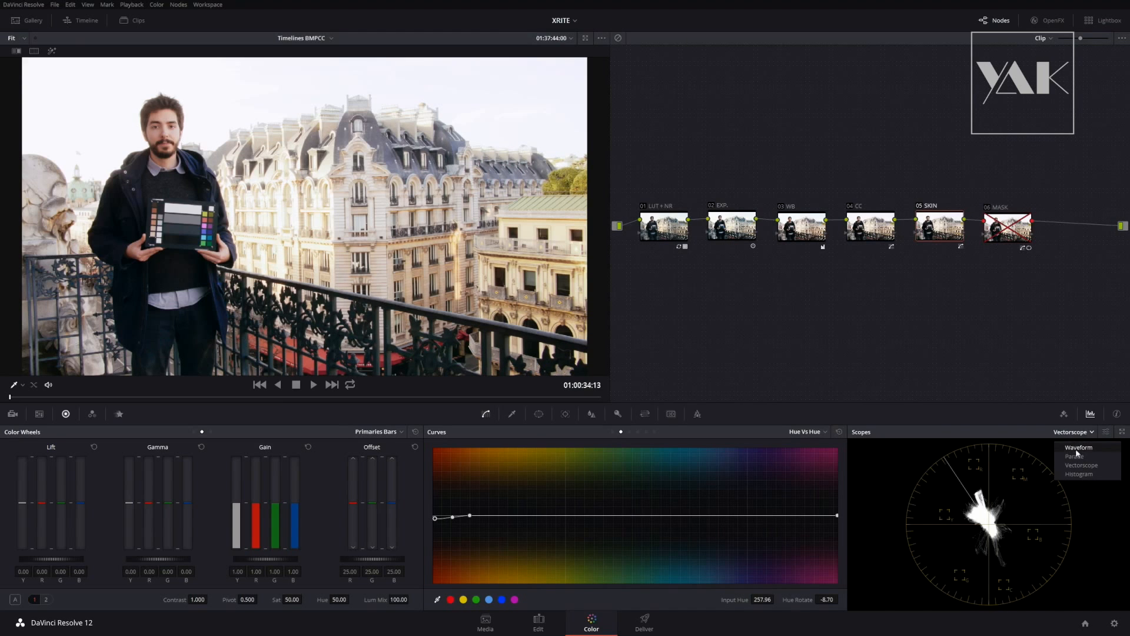
click(1079, 450)
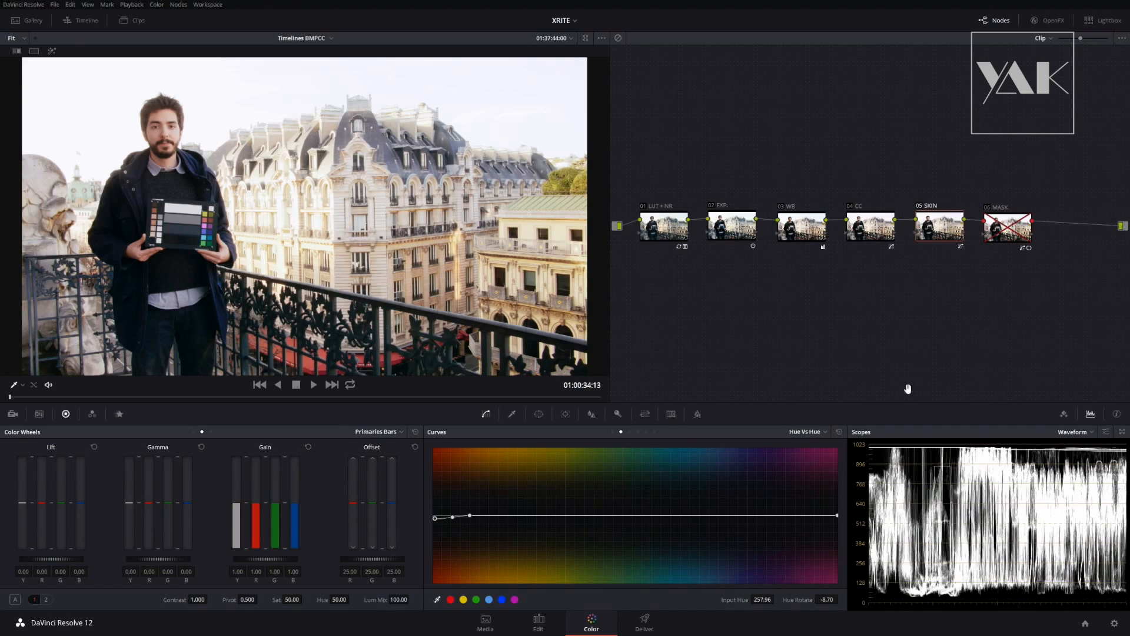
Add a serial node after MASK, lower its overall gamma to -0.10 and show the Highlights and Shadows adjustments.
key(alt+s)
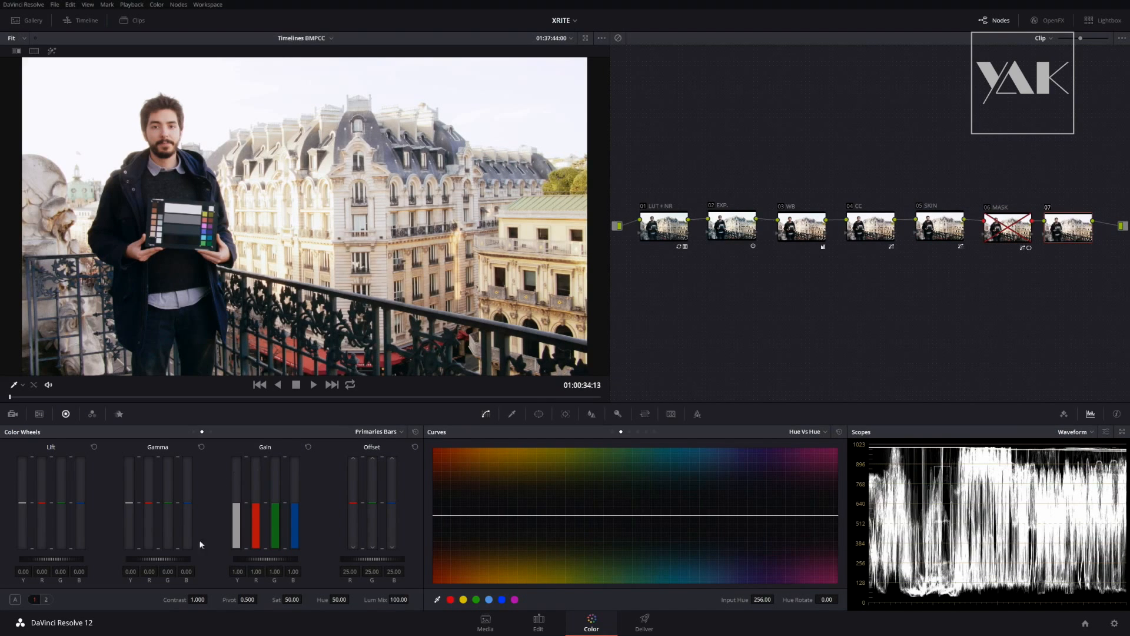
drag(182, 560, 116, 565)
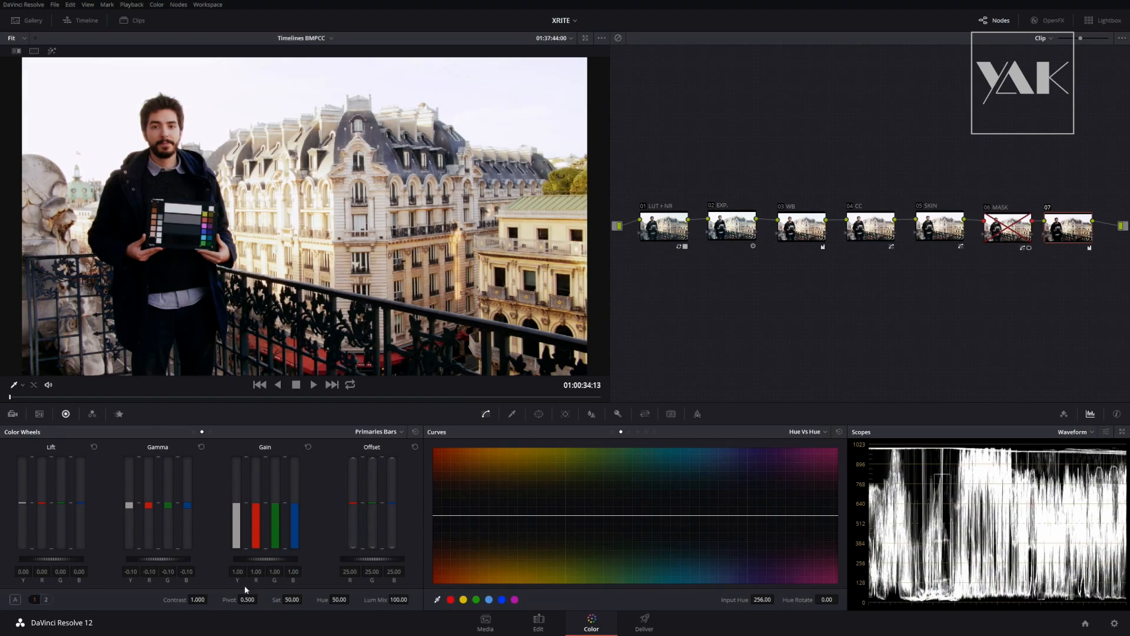
click(47, 600)
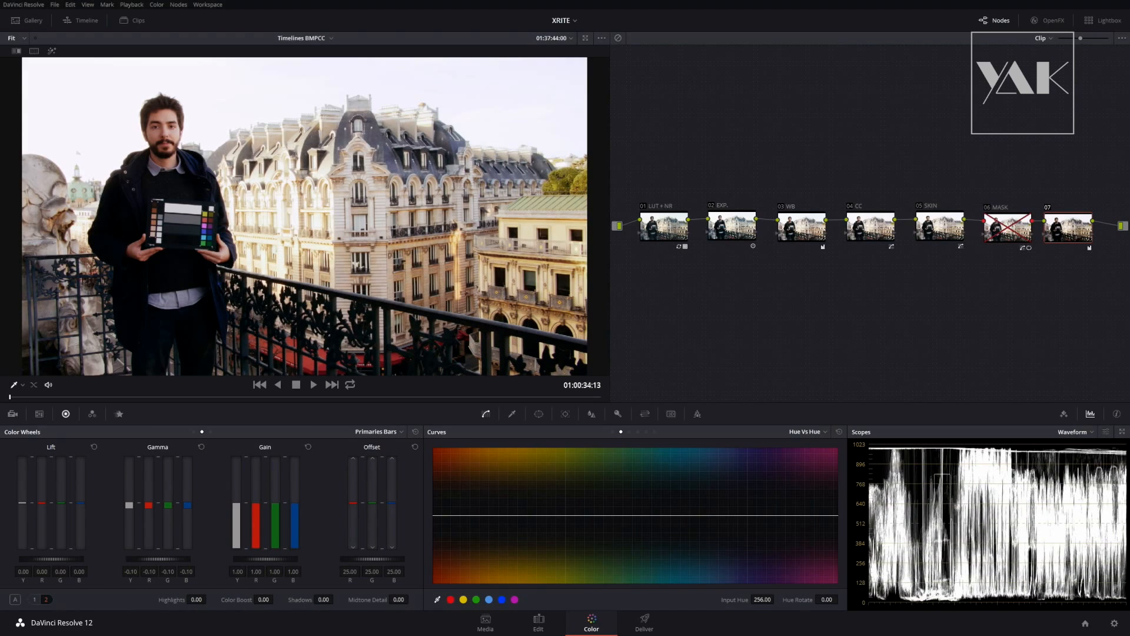